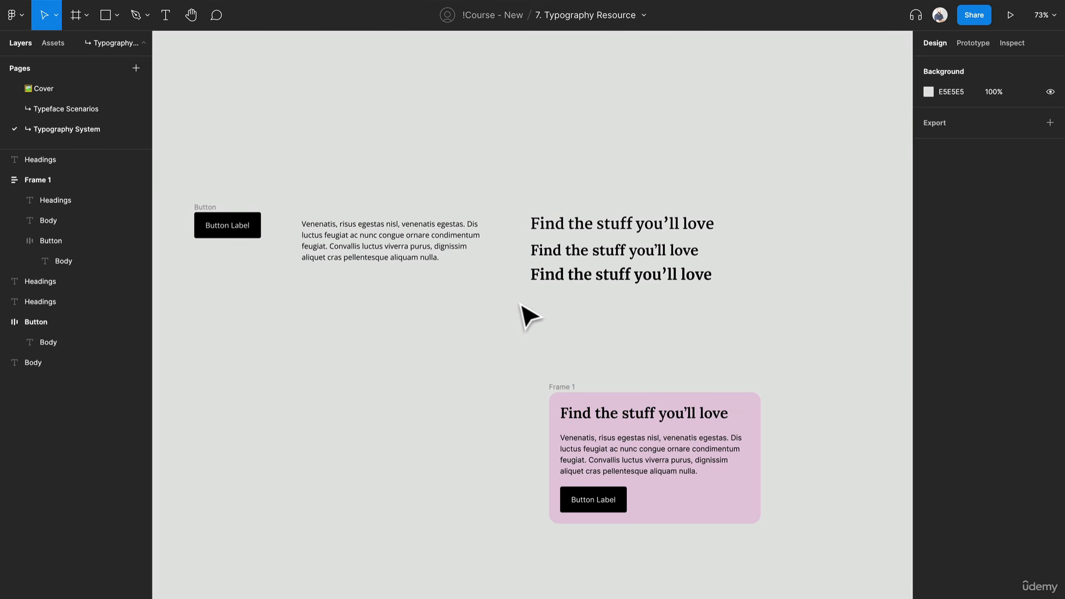
# Step: Move the pink Frame 1 card beneath the standalone button
pyautogui.click(573, 406)
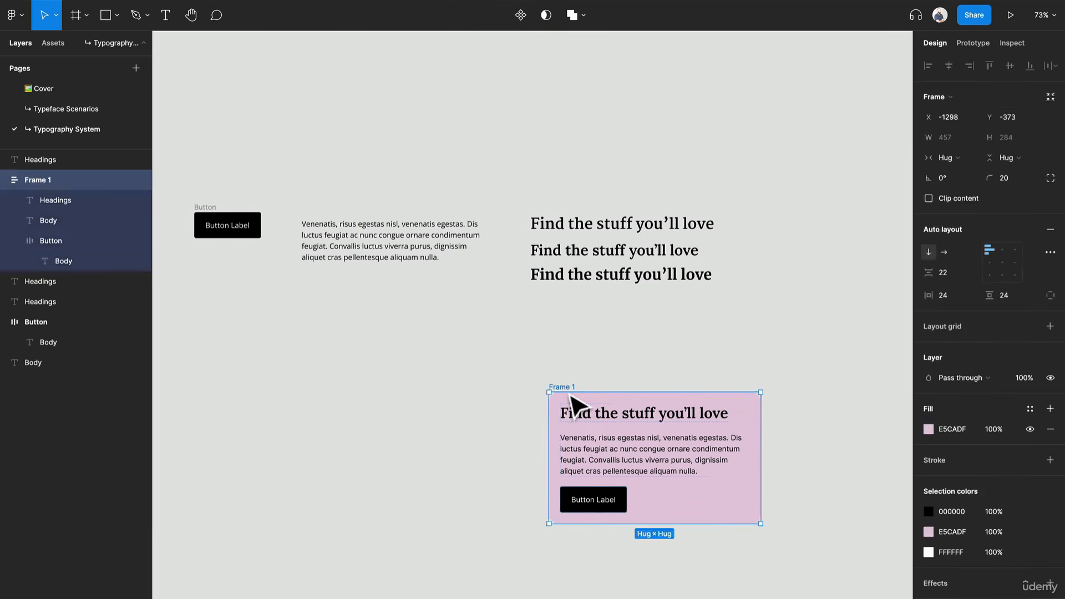
pyautogui.moveTo(573, 406); pyautogui.dragTo(208, 326)
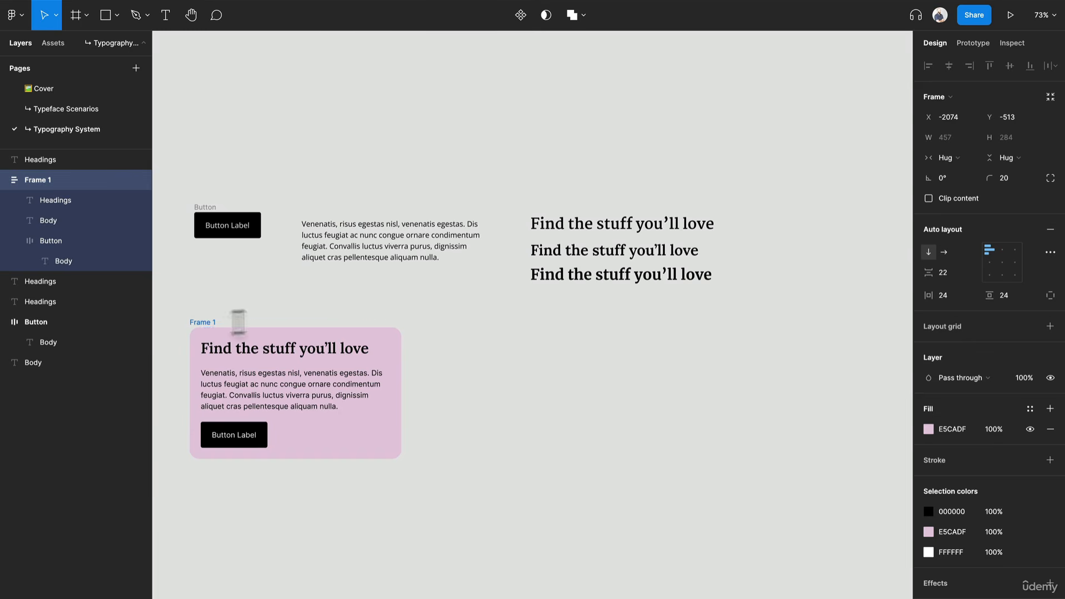
# Step: Set the Lora heading aside in empty canvas space and delete the other two standalone headings
pyautogui.click(589, 223)
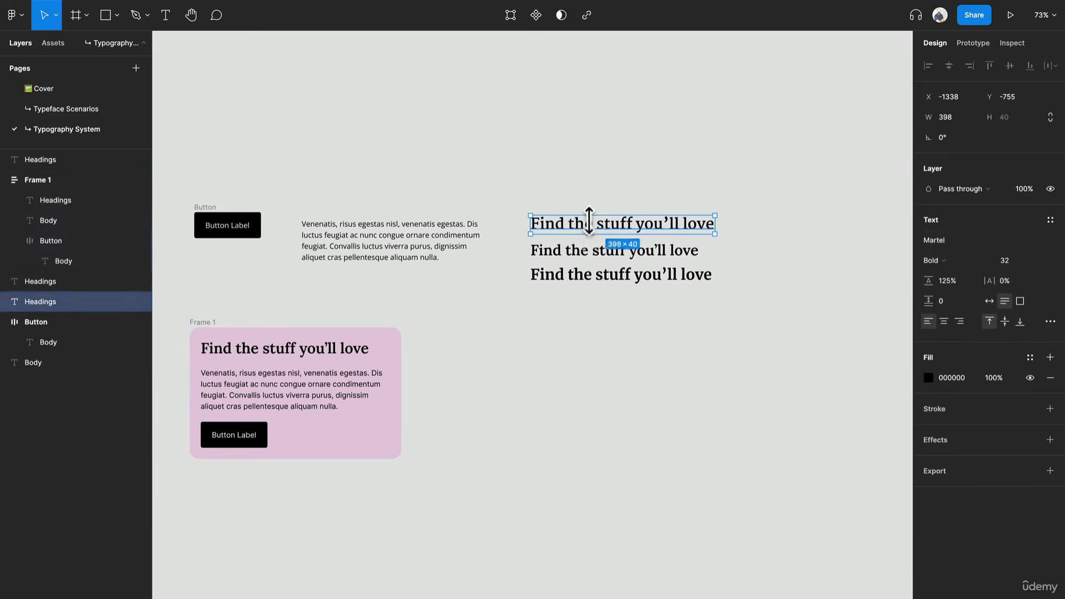
pyautogui.click(601, 275)
pyautogui.click(592, 249)
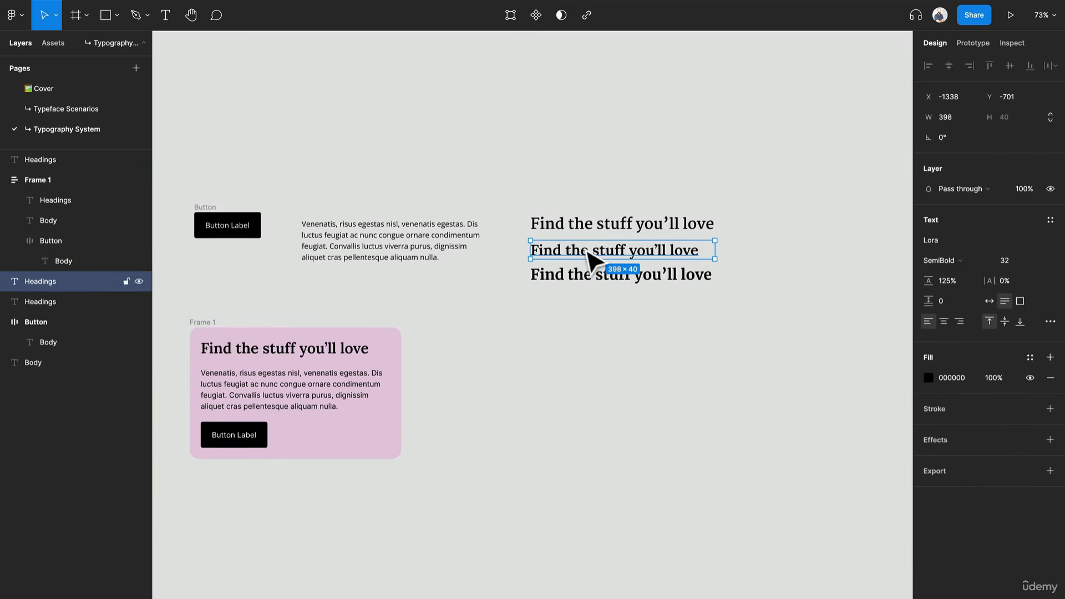
pyautogui.moveTo(589, 256); pyautogui.dragTo(803, 415)
pyautogui.moveTo(608, 313); pyautogui.dragTo(573, 115)
pyautogui.press('Delete')
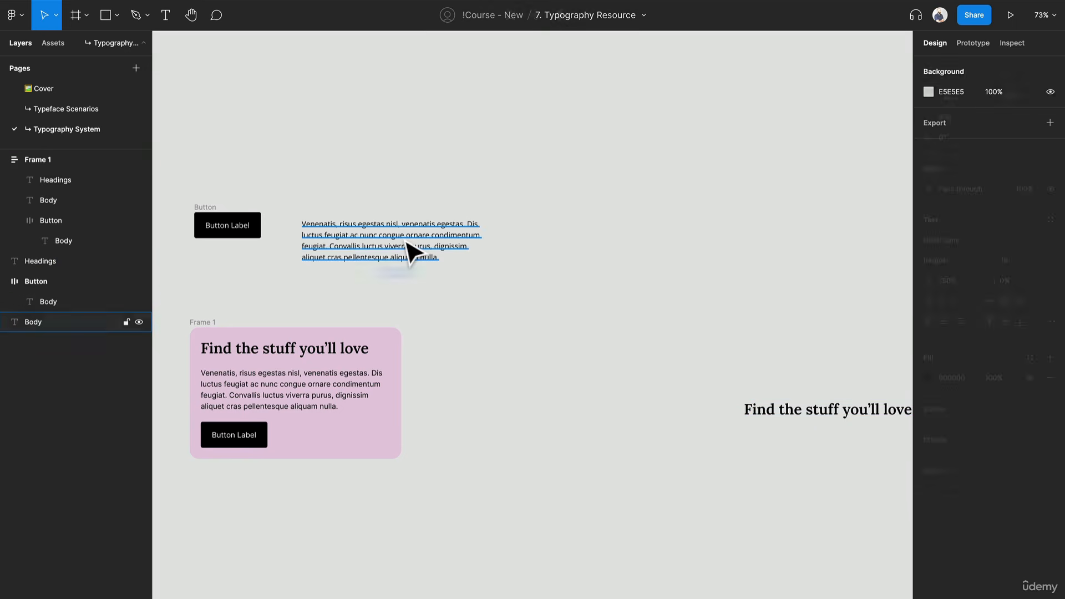
# Step: Move the standalone body paragraph away from the button and place the Lora heading in the open area above it, at about X -1319, Y -815
pyautogui.moveTo(413, 254); pyautogui.dragTo(642, 388)
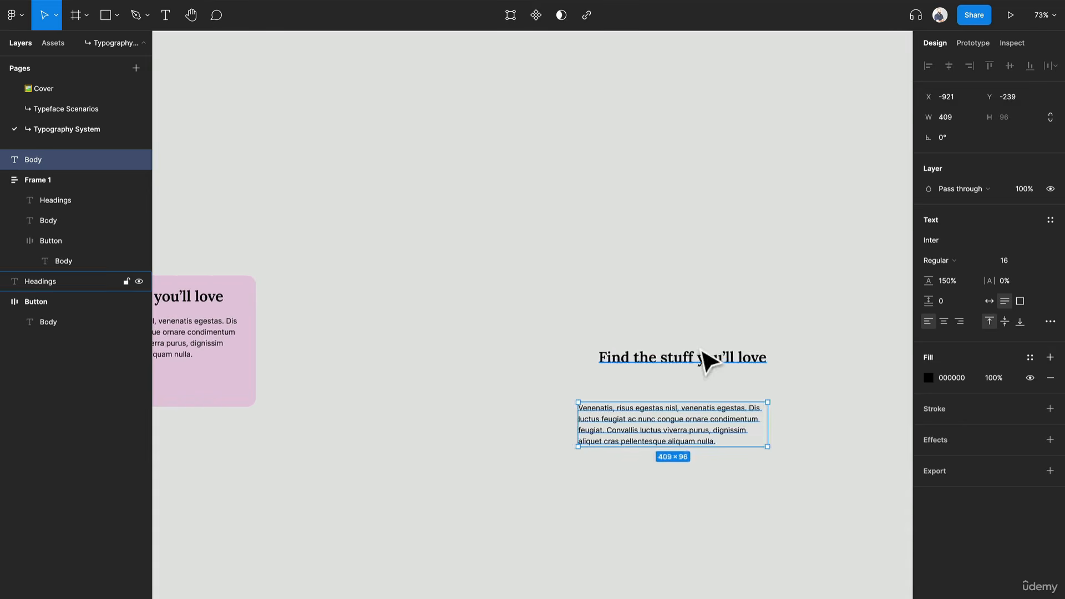
pyautogui.moveTo(701, 351); pyautogui.dragTo(498, 155)
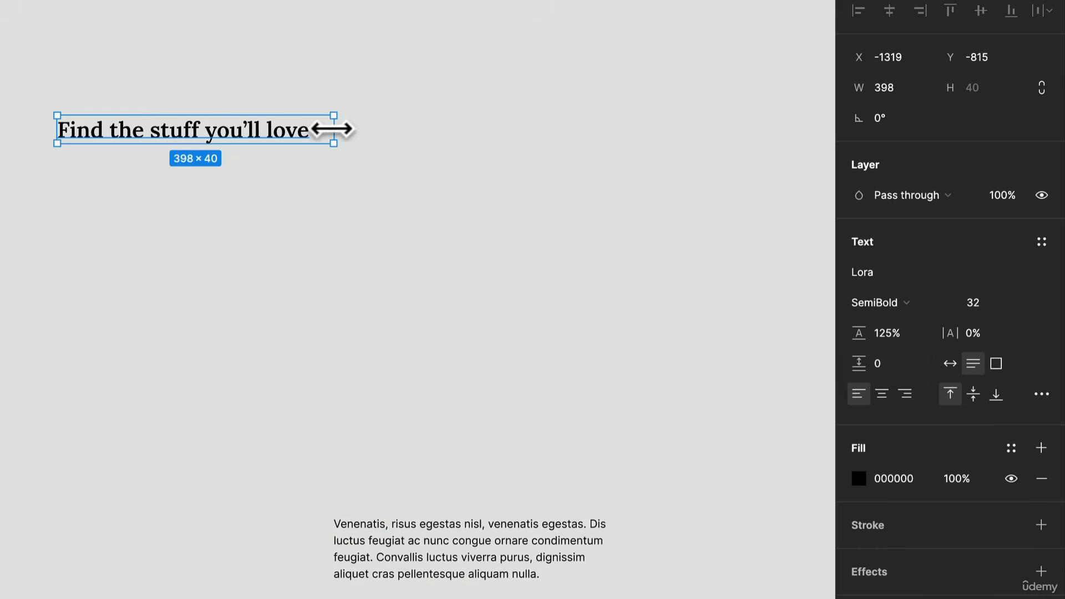
# Step: Set the Lora heading's font size to 40 and widen its text box to about 588 so it fits on one line
pyautogui.moveTo(333, 129); pyautogui.dragTo(246, 119)
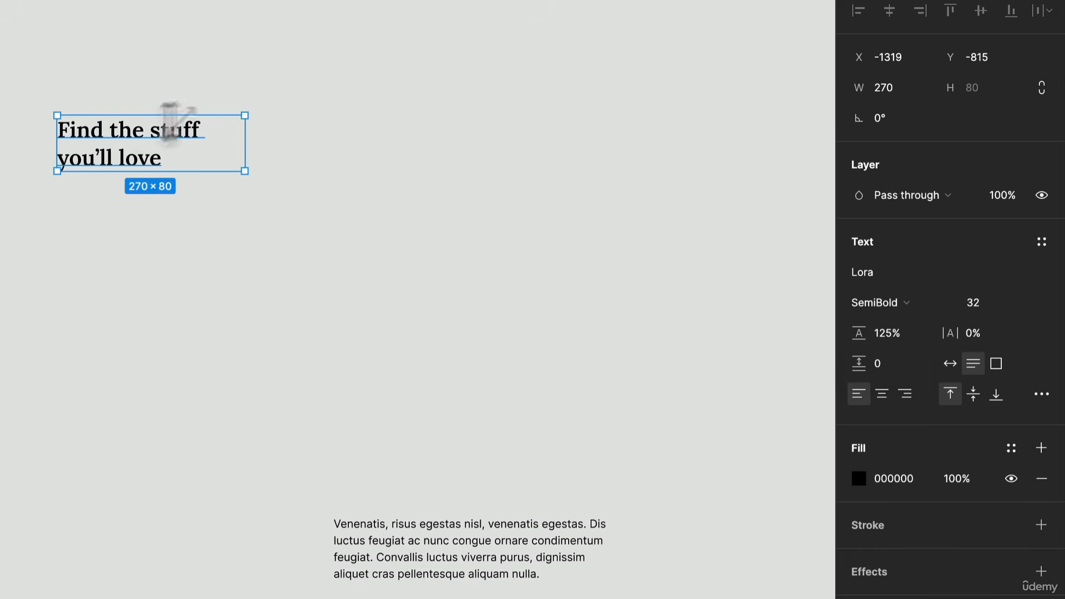
pyautogui.moveTo(252, 143); pyautogui.dragTo(373, 142)
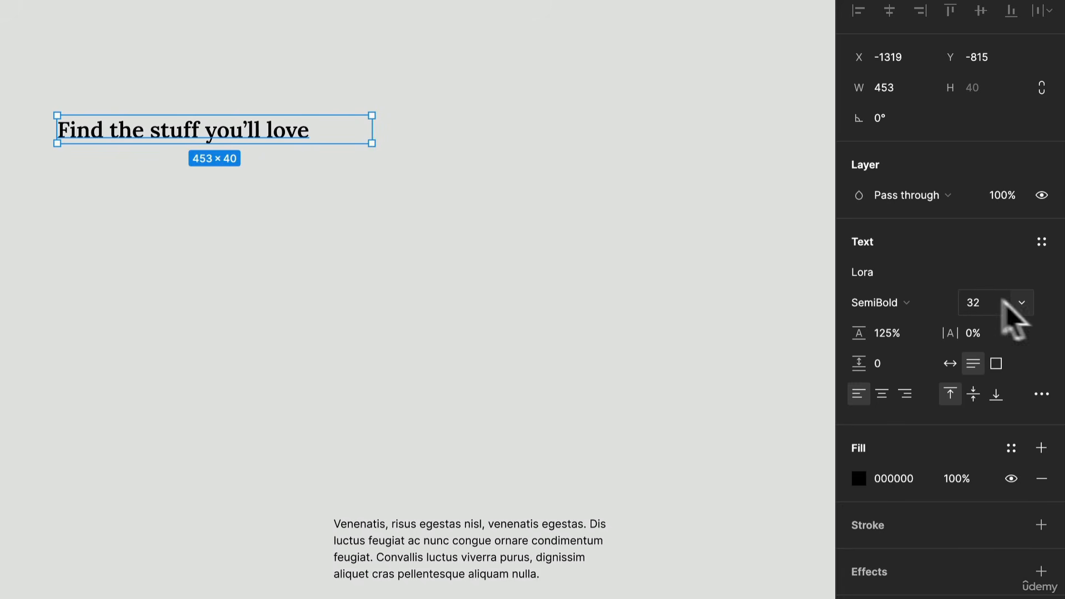
pyautogui.click(986, 304)
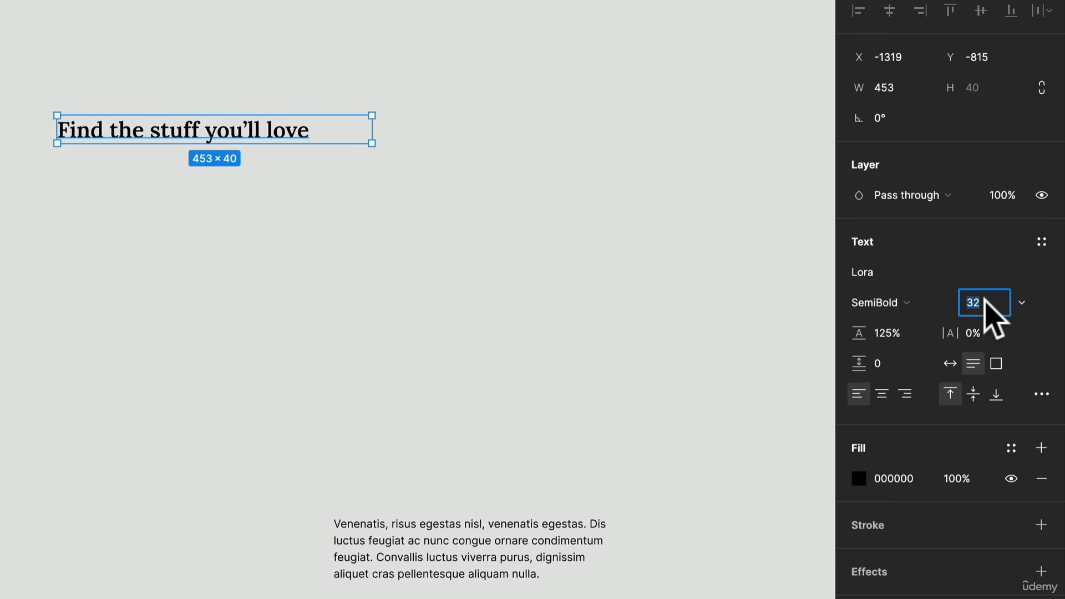
pyautogui.write('40')
pyautogui.press('Return')
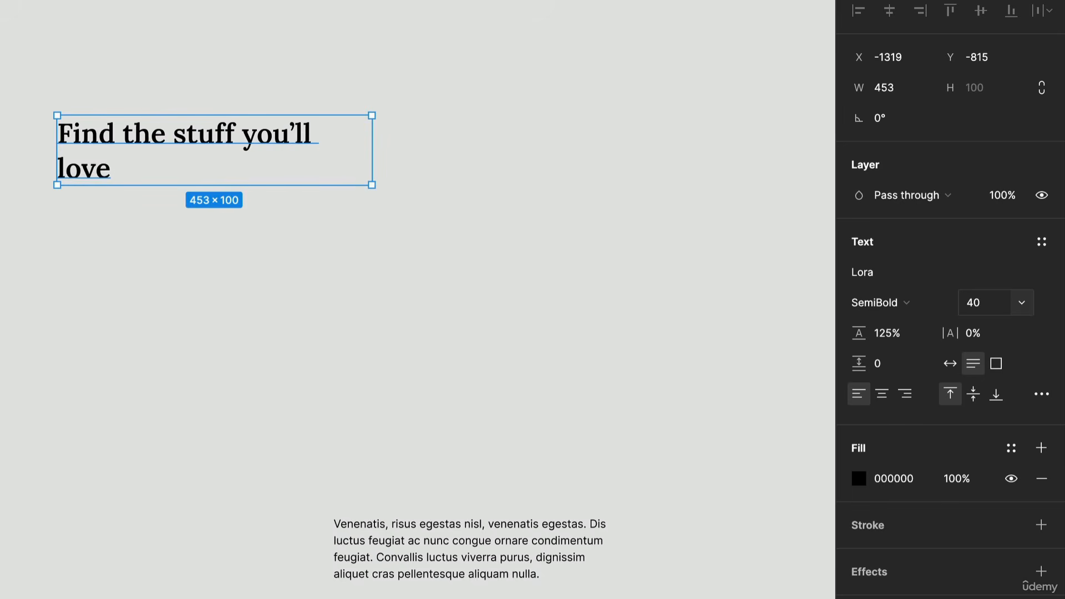
pyautogui.moveTo(369, 152); pyautogui.dragTo(464, 150)
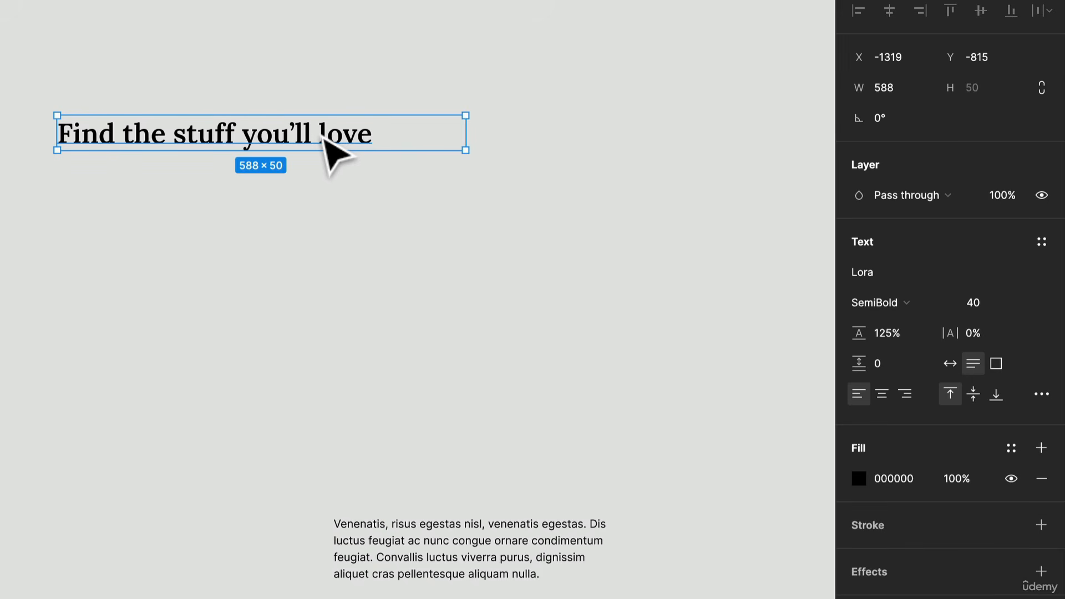
# Step: Duplicate the heading four times straight down, each copy about 95 px below the previous one
pyautogui.moveTo(323, 138); pyautogui.dragTo(307, 203)
pyautogui.hotkey('ctrl', 'd')
pyautogui.hotkey('ctrl', 'd')
pyautogui.hotkey('ctrl', 'd')
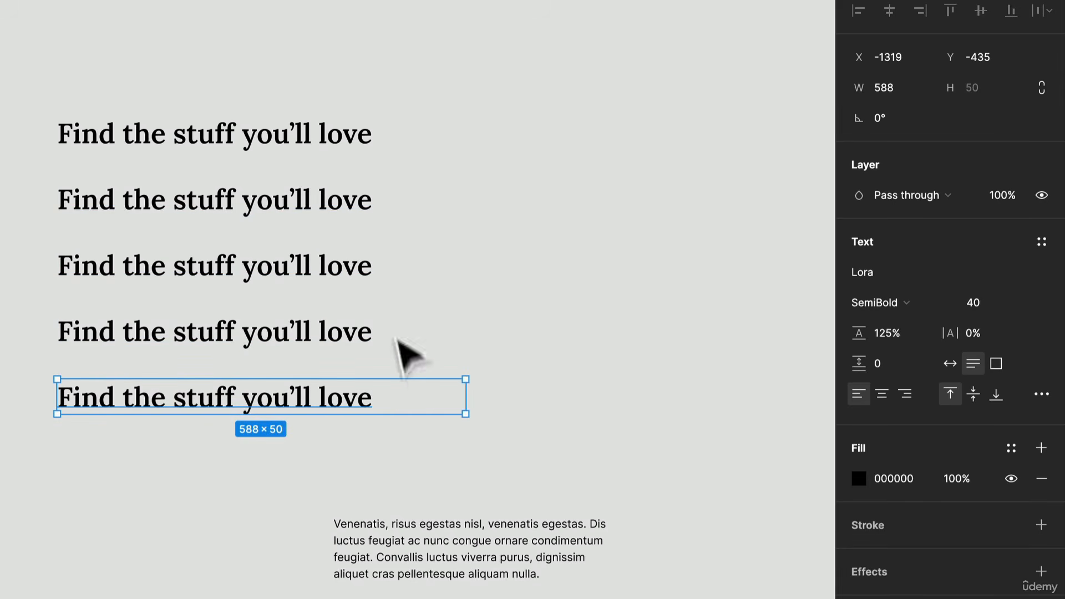
# Step: Set the second heading's font size to 32
pyautogui.click(270, 204)
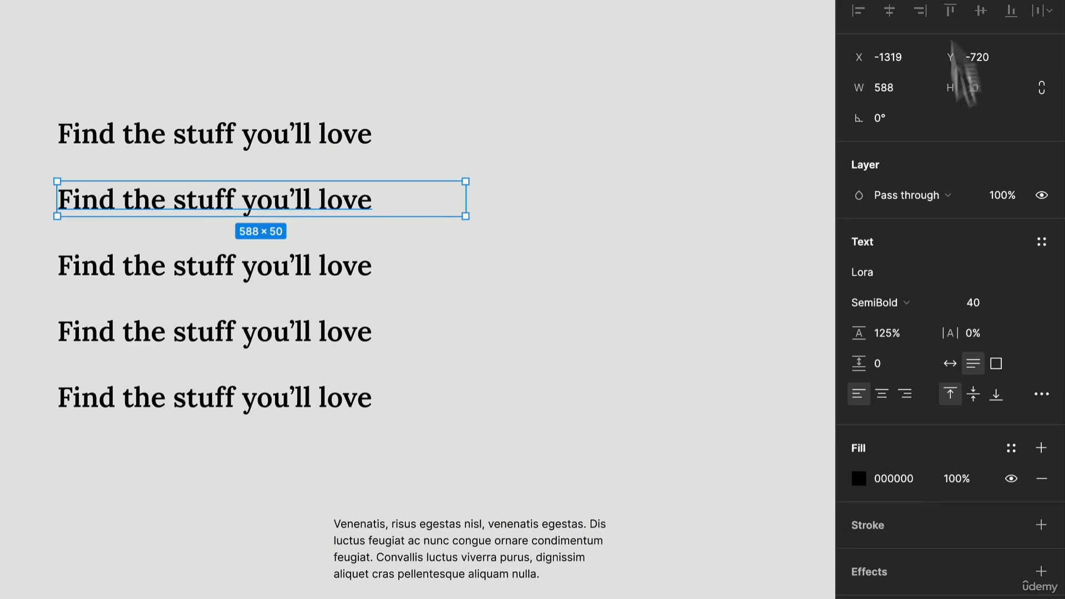
pyautogui.click(981, 299)
pyautogui.write('32')
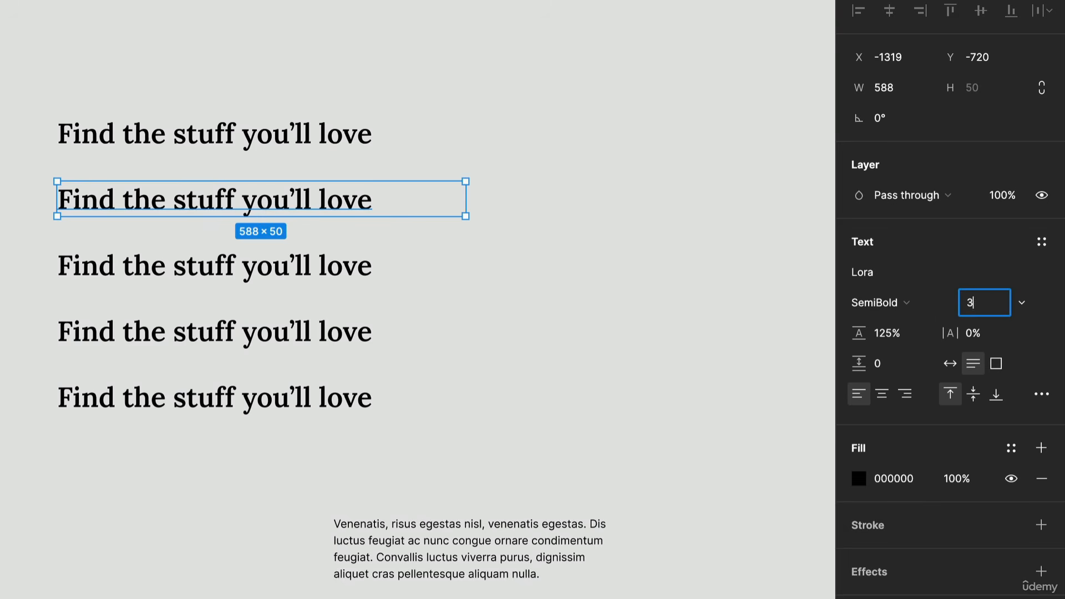
pyautogui.press('Return')
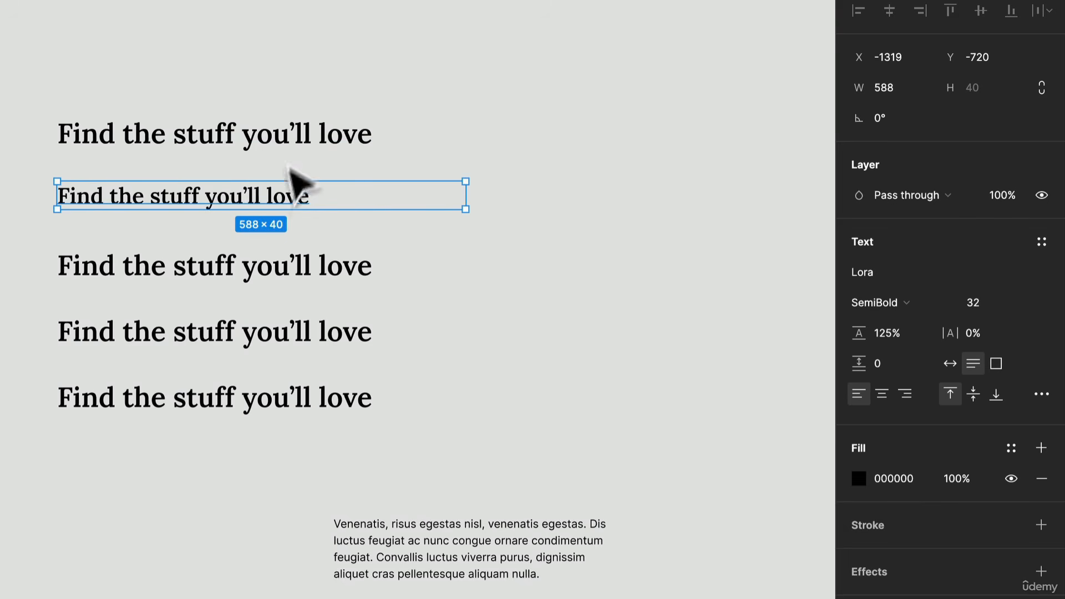
# Step: Compare the first two headings, try a font size of 36 on the second one and undo it
pyautogui.click(293, 143)
pyautogui.click(281, 198)
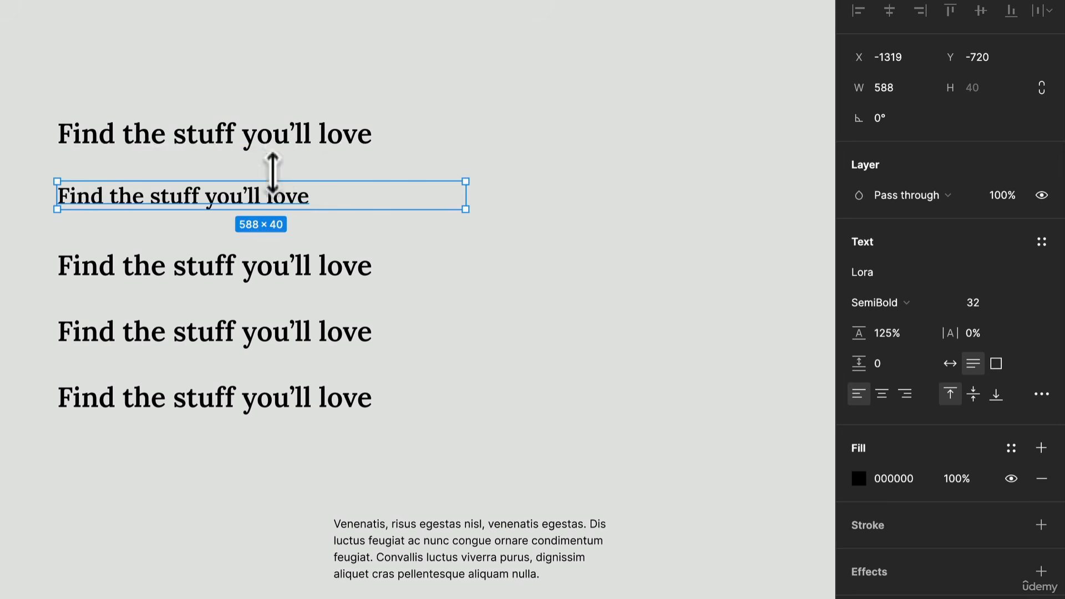
pyautogui.click(997, 302)
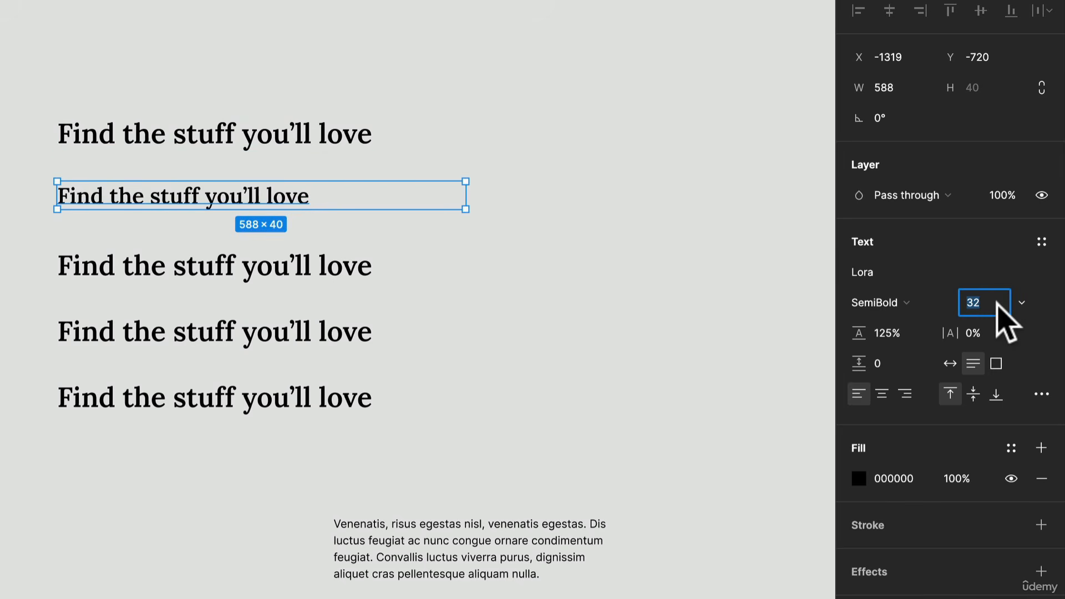
pyautogui.press('Return')
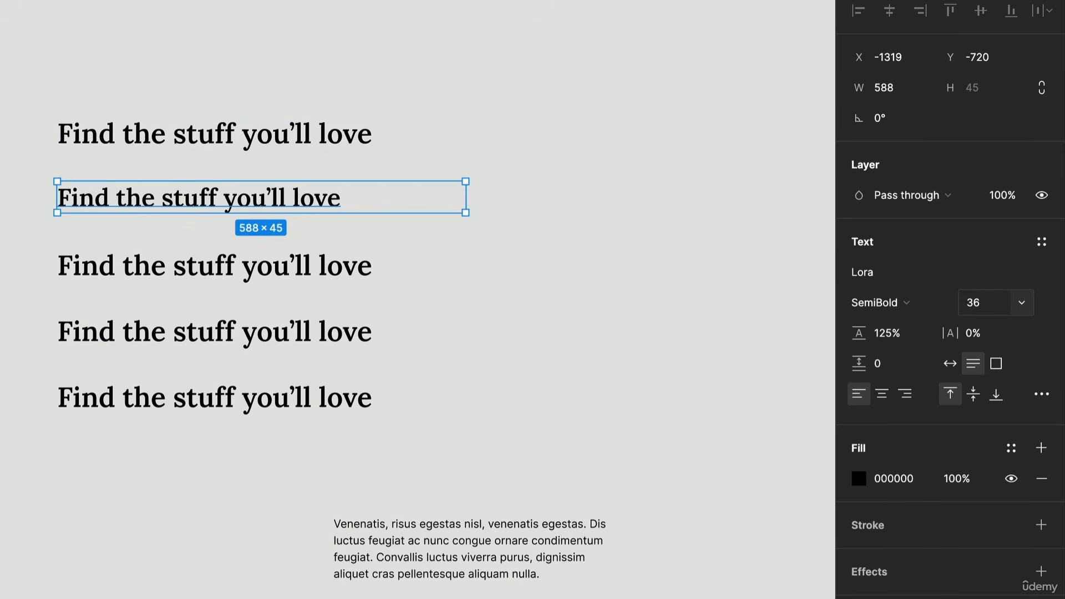
pyautogui.hotkey('ctrl', 'z')
# Step: Set the third heading's font size to 24
pyautogui.click(325, 268)
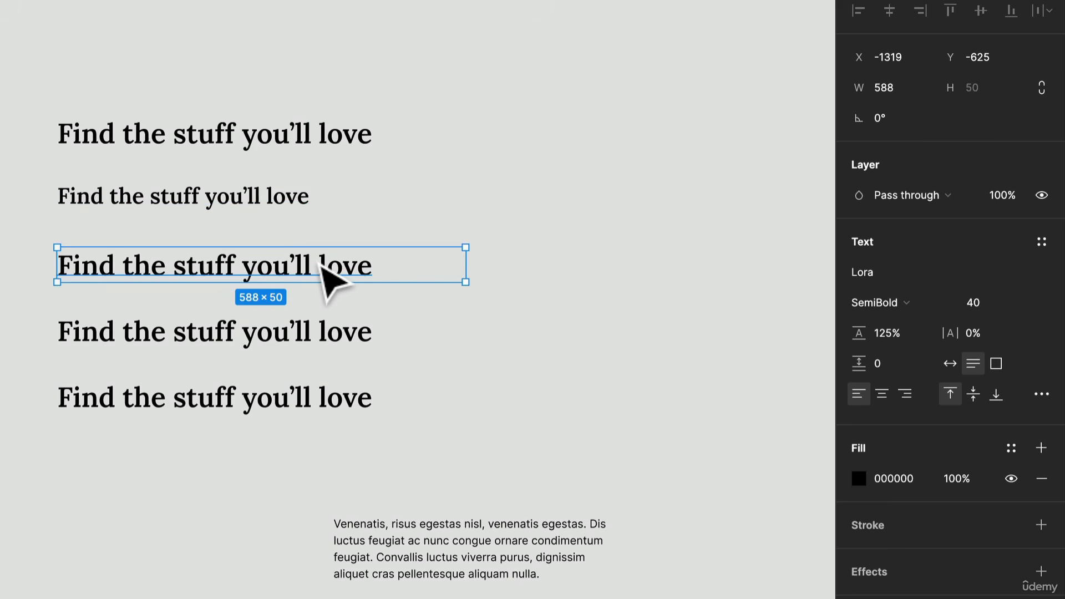
pyautogui.click(993, 303)
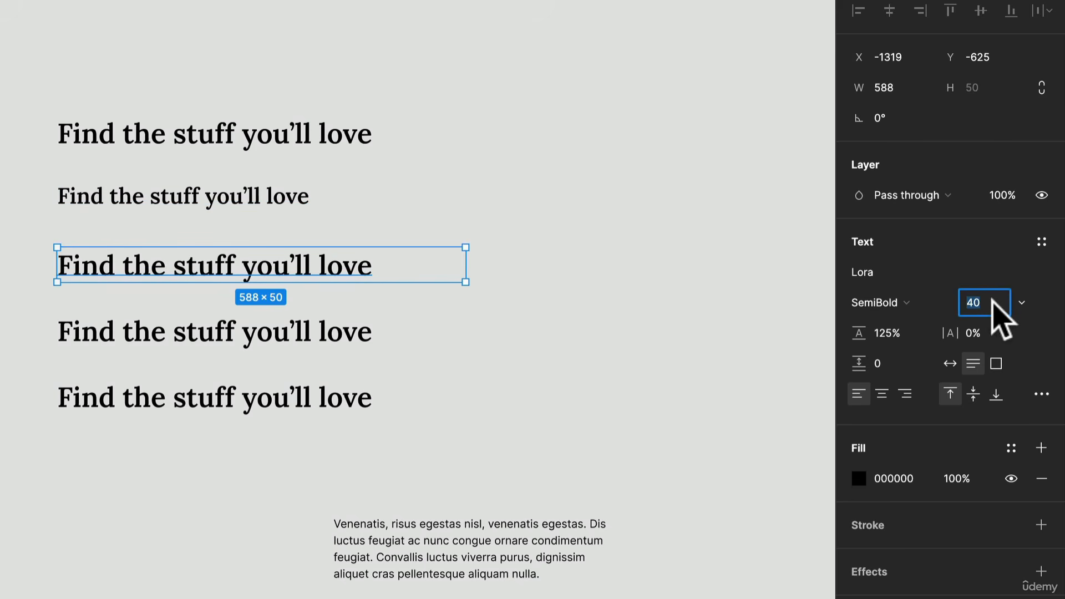
pyautogui.write('24')
pyautogui.press('Return')
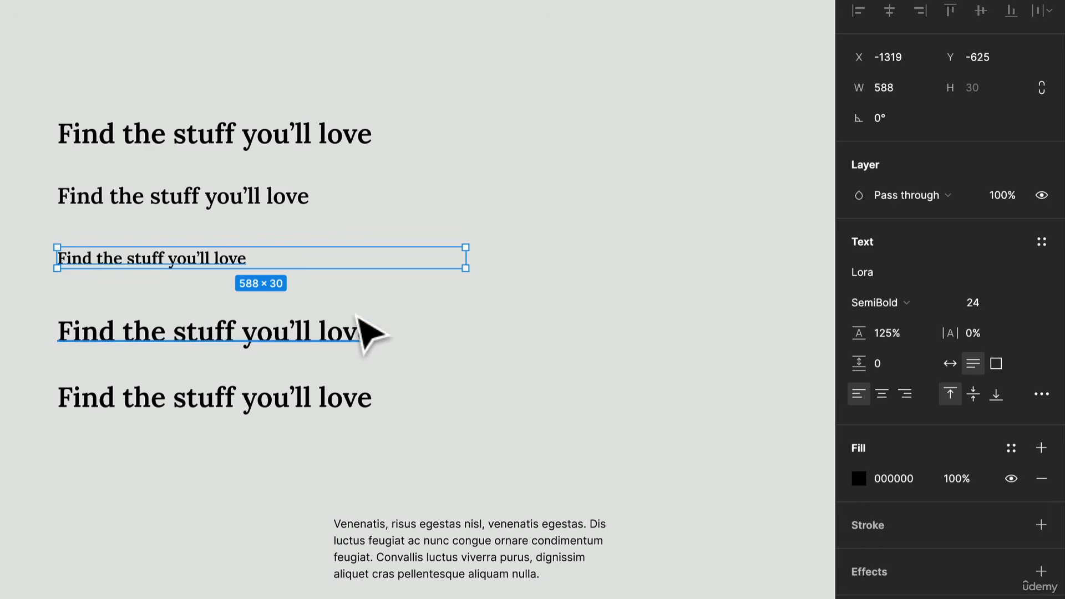
# Step: Move the fourth heading up closer to the third, to about Y -553, and set its font size to 18
pyautogui.click(342, 339)
pyautogui.moveTo(342, 340); pyautogui.dragTo(345, 323)
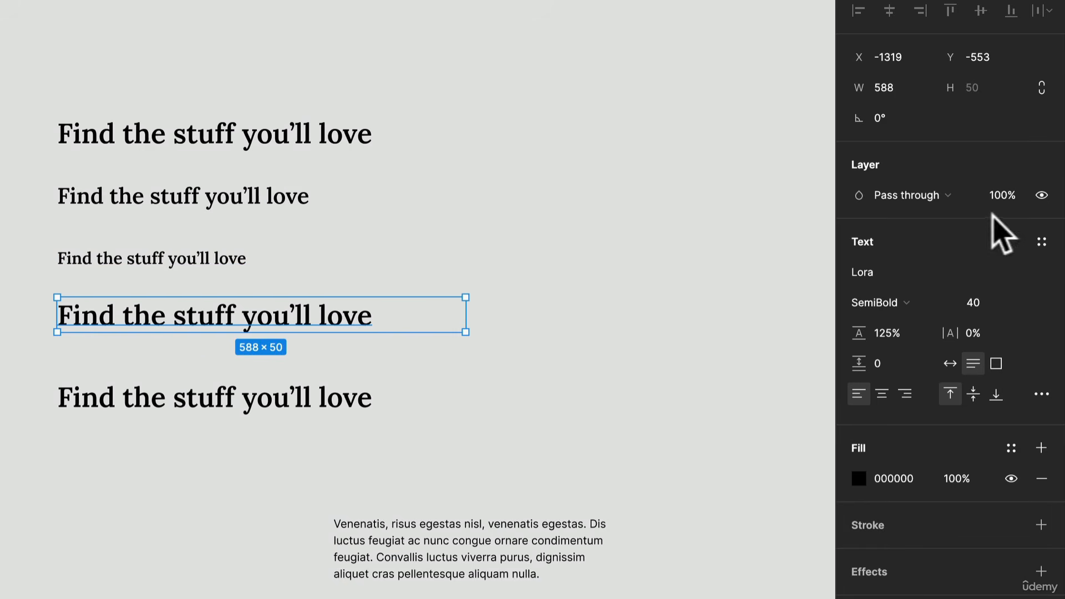
pyautogui.click(992, 303)
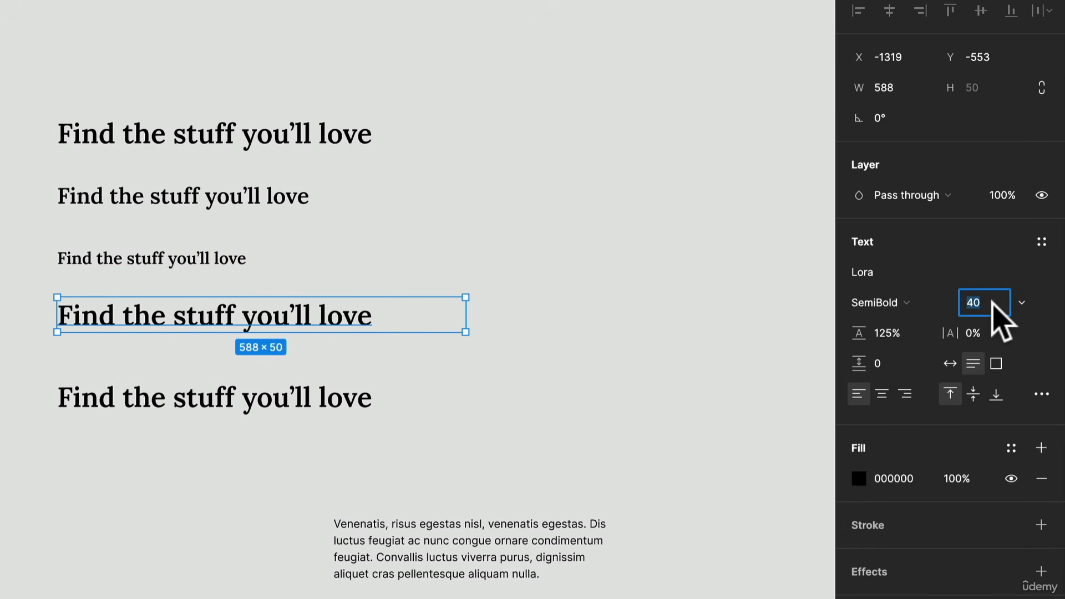
pyautogui.write('18')
pyautogui.press('Return')
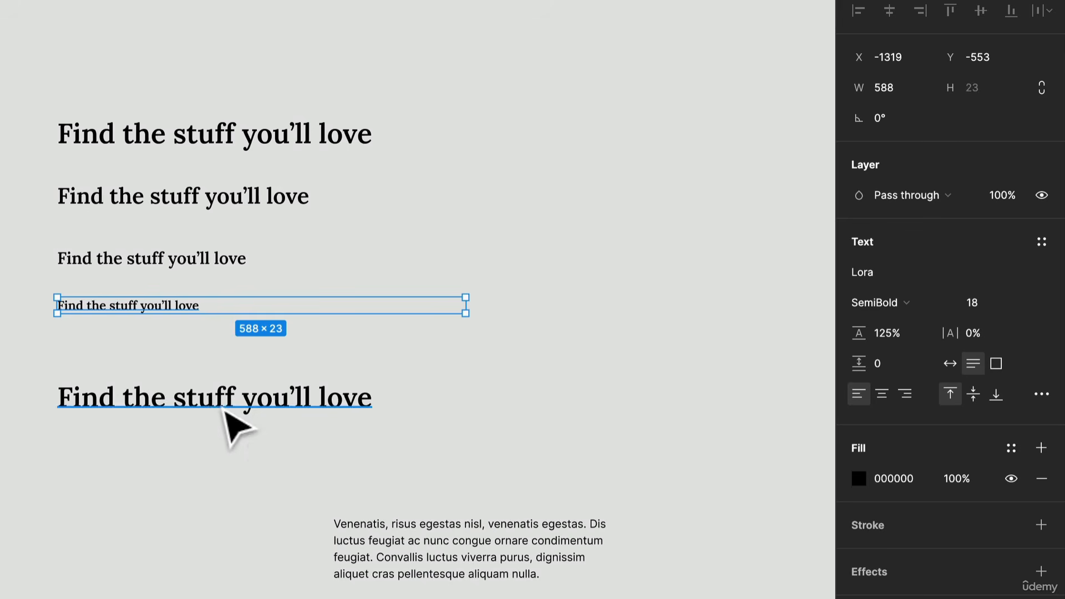
# Step: Move the last heading up to about Y -488 and set its font size to 14
pyautogui.moveTo(224, 410); pyautogui.dragTo(219, 368)
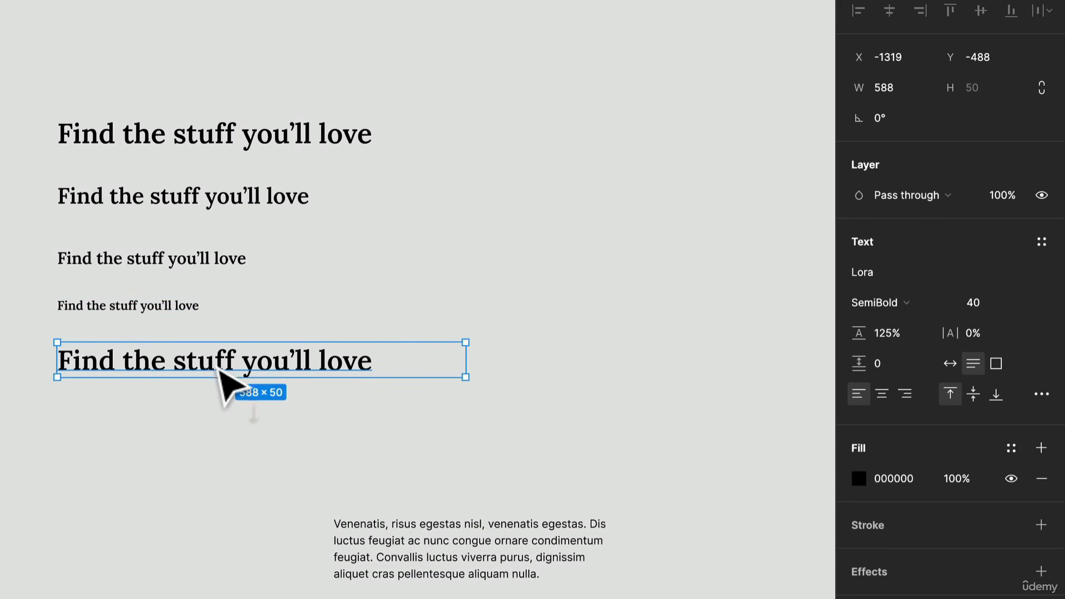
pyautogui.click(978, 304)
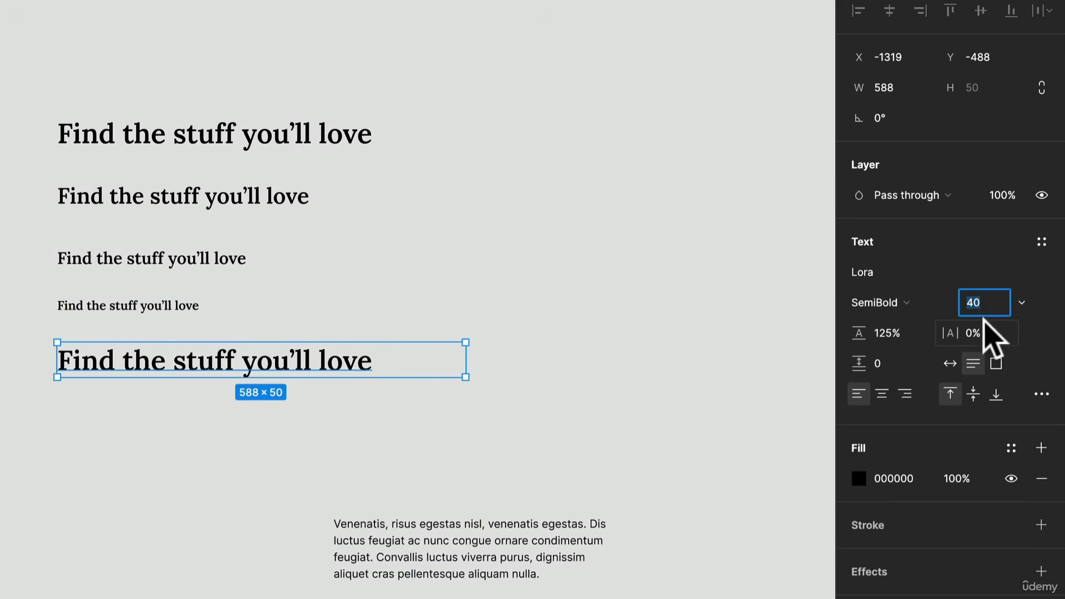
pyautogui.write('14')
pyautogui.press('Return')
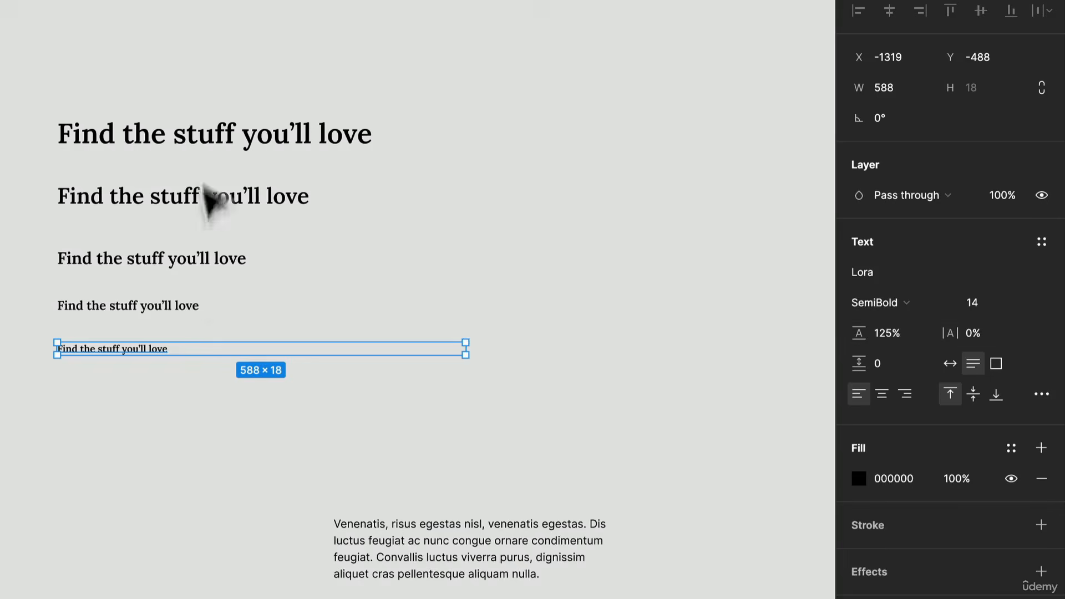
# Step: Examine the five headings as a scale, comparing the size differences and especially the three smallest ones
pyautogui.scroll(5, 202, 312)
pyautogui.hscroll(2, 201, 313)
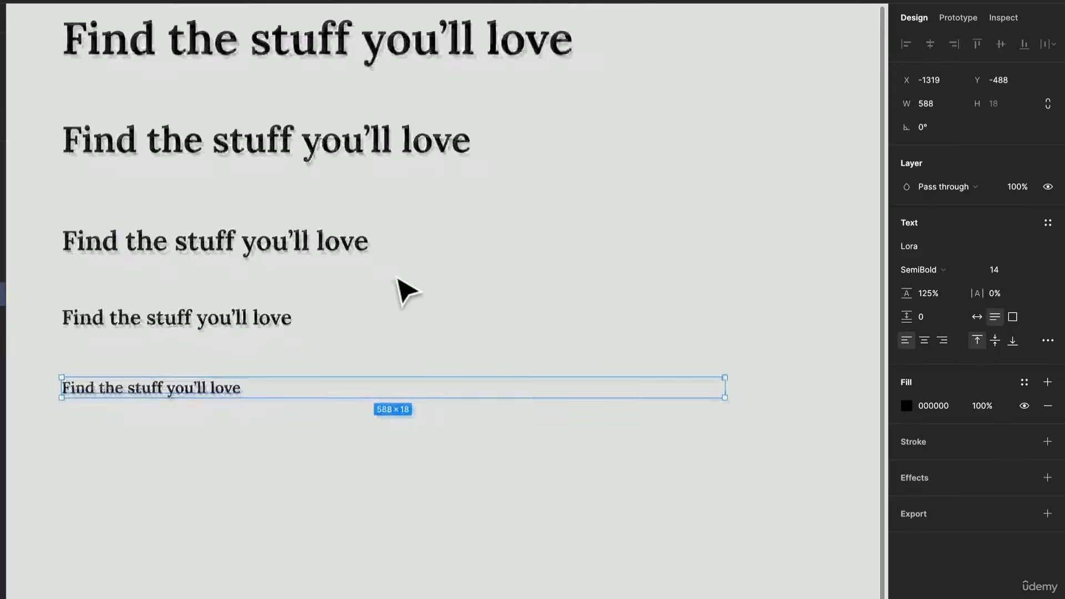
pyautogui.click(282, 535)
pyautogui.scroll(2, 282, 536)
pyautogui.hscroll(2, 281, 535)
pyautogui.scroll(-2, 282, 535)
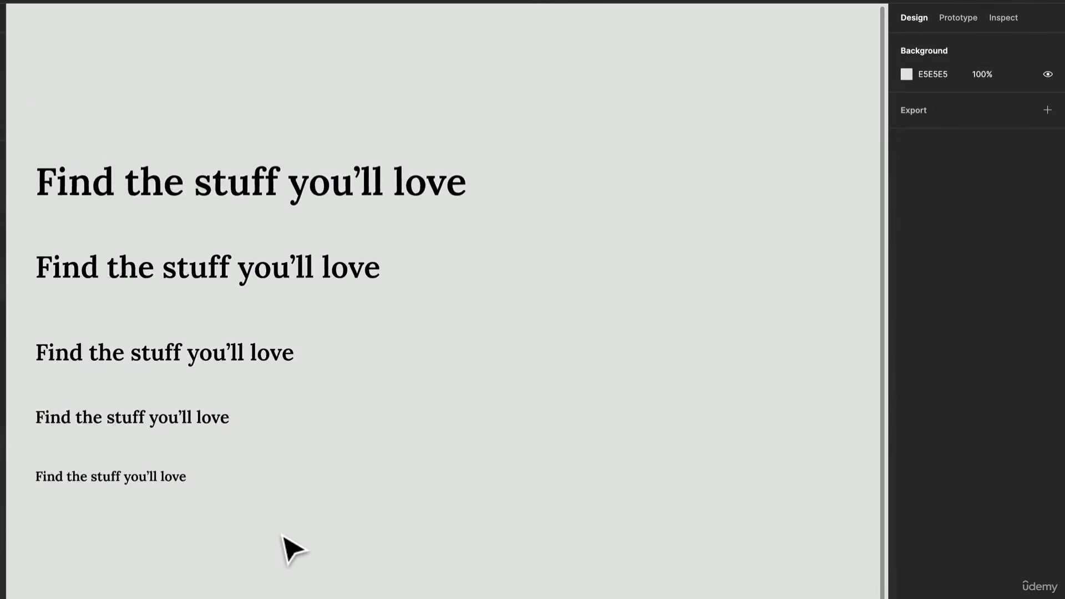
pyautogui.scroll(-3, 283, 537)
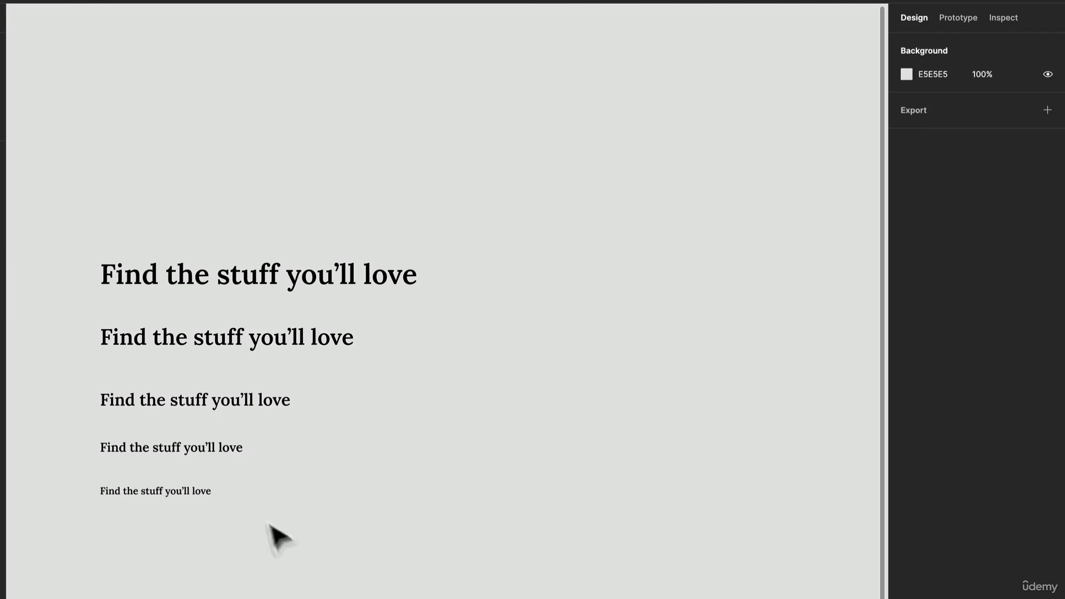
pyautogui.moveTo(280, 532); pyautogui.dragTo(202, 388)
pyautogui.hscroll(-5, 202, 388)
pyautogui.scroll(-2, 202, 388)
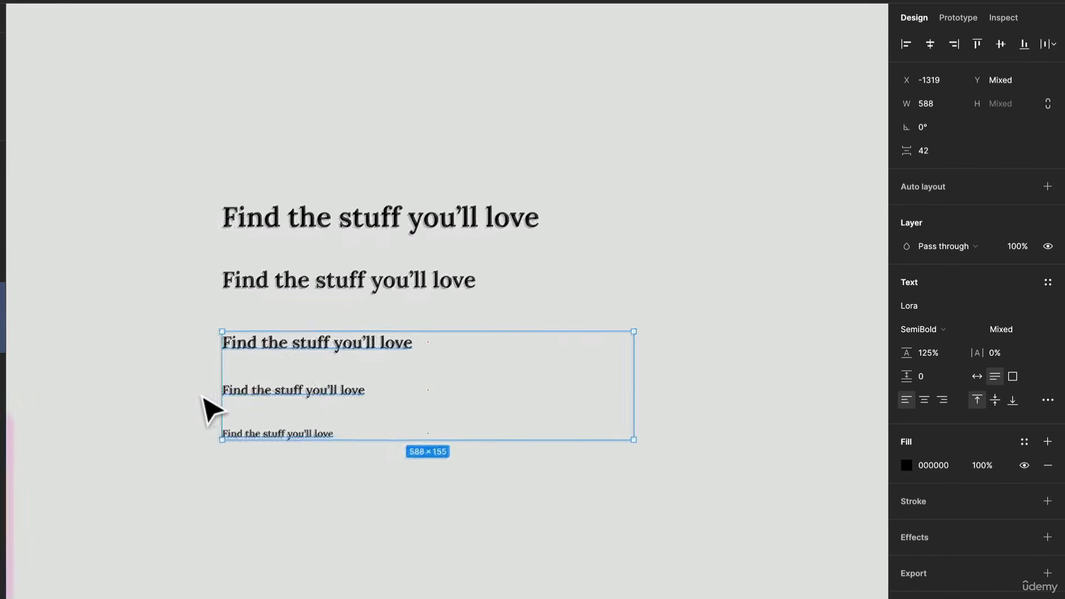
pyautogui.scroll(-2, 213, 410)
pyautogui.click(385, 501)
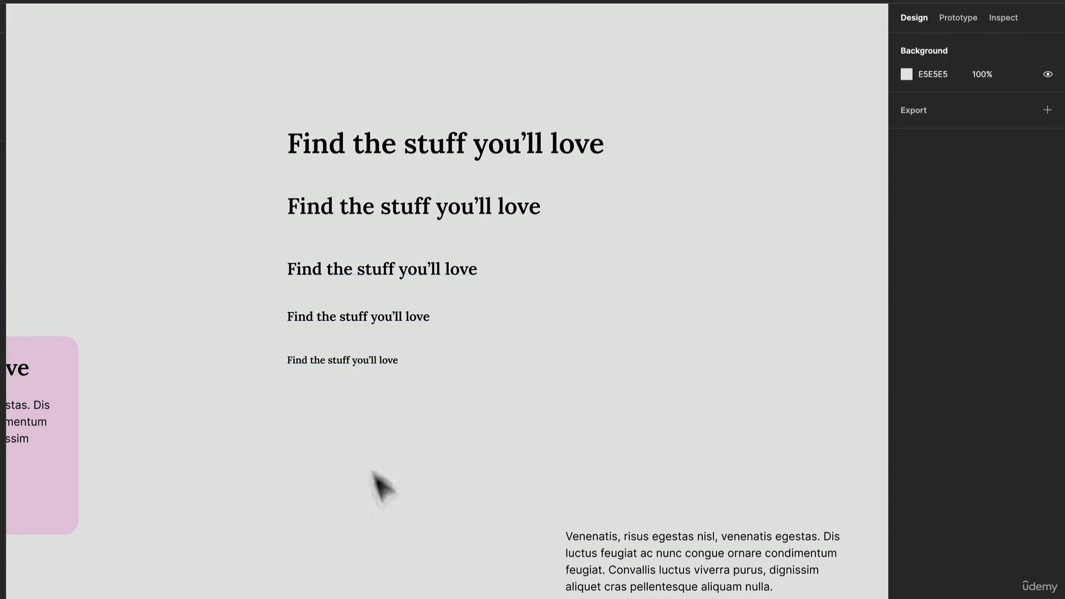
# Step: Place the body paragraph below the headings, left-aligned with them at X -1319, and widen its text box to about 491
pyautogui.moveTo(670, 579); pyautogui.dragTo(396, 527)
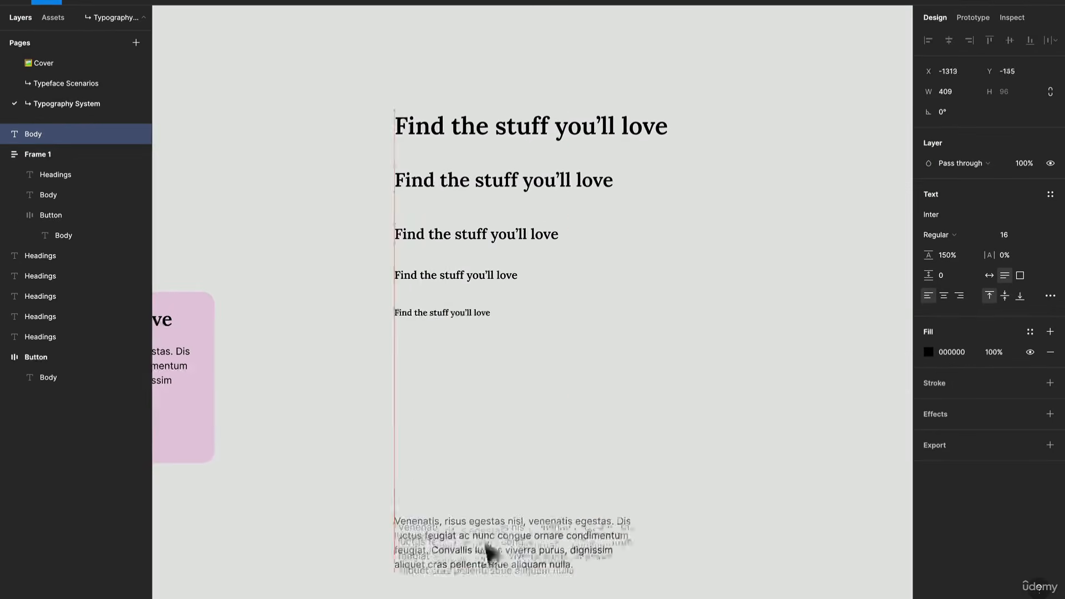
pyautogui.moveTo(490, 456); pyautogui.dragTo(490, 458)
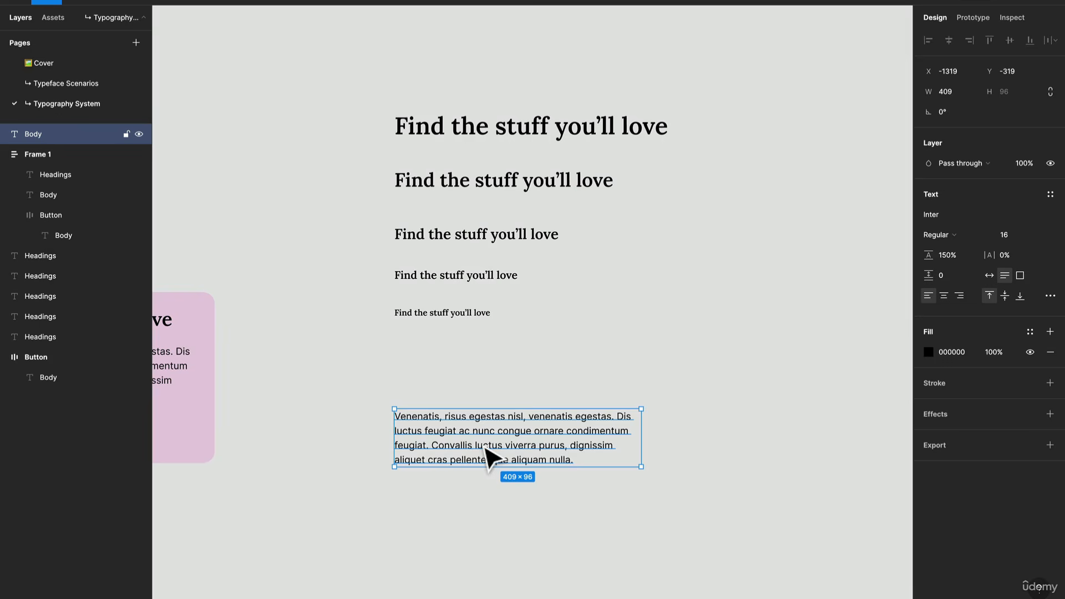
pyautogui.moveTo(641, 449); pyautogui.dragTo(691, 445)
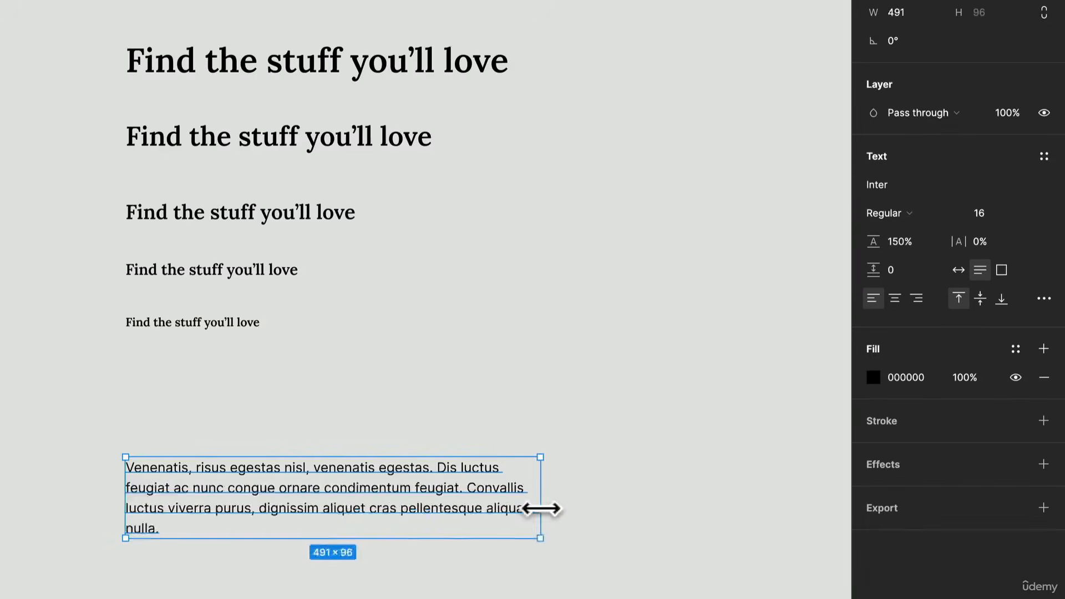
# Step: Widen the body paragraph's text box to about 588
pyautogui.moveTo(541, 509); pyautogui.dragTo(623, 524)
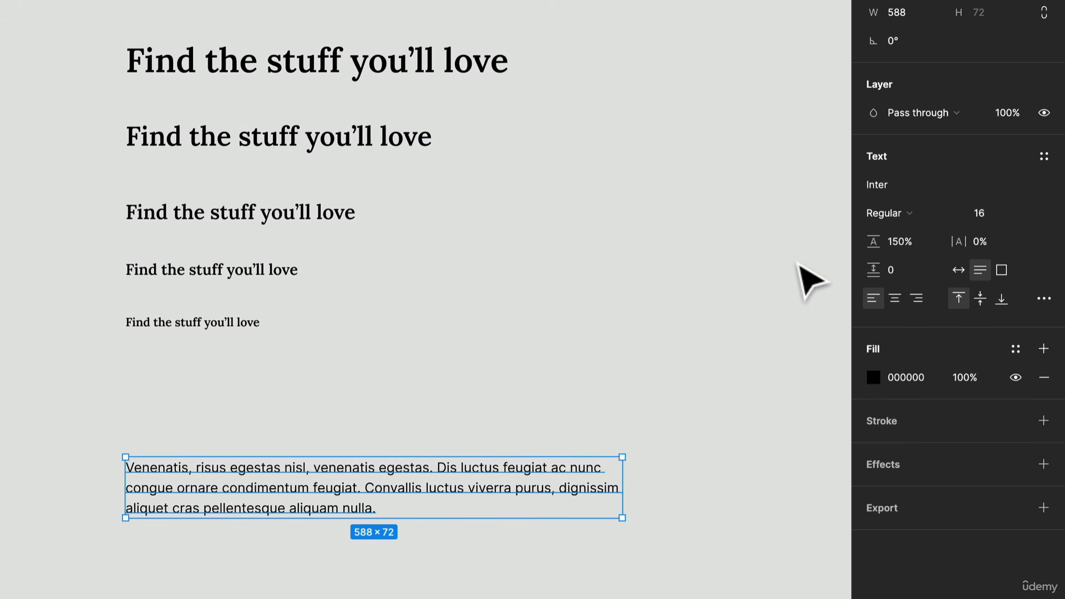
# Step: Try a 125% line height on the body paragraph, and undo it
pyautogui.click(902, 245)
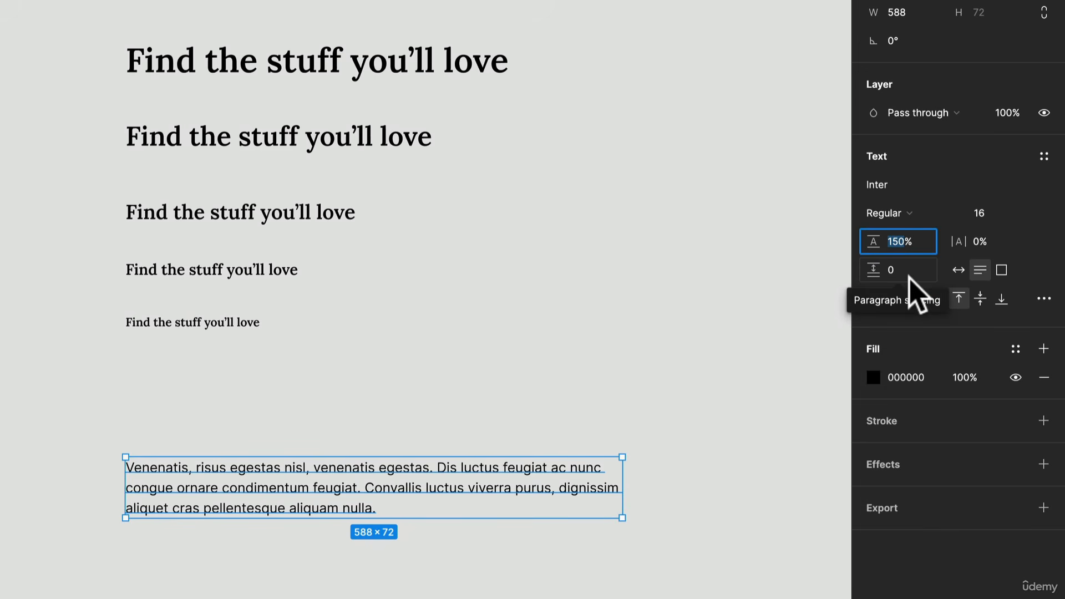
pyautogui.write('125')
pyautogui.press('Return')
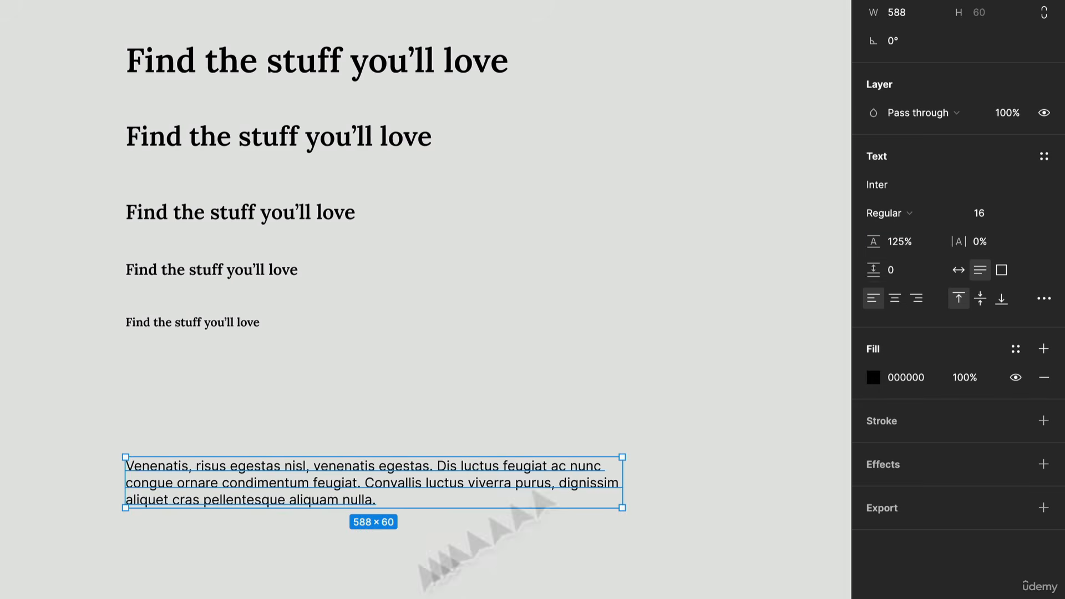
pyautogui.hotkey('ctrl', 'z')
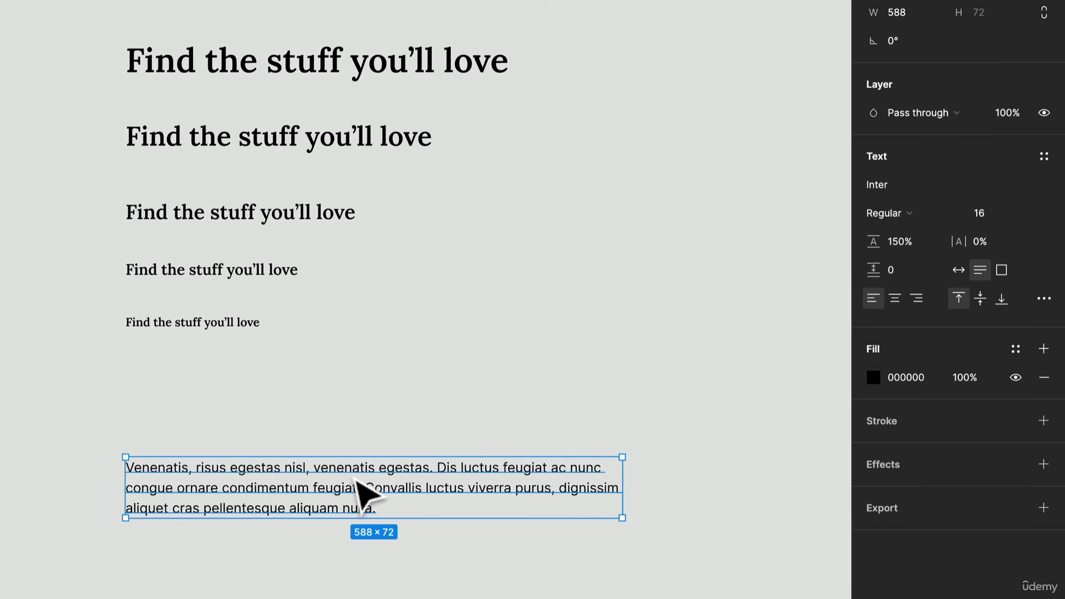
# Step: Duplicate the body paragraph directly below the original at about Y -221, and set the copy's font weight to Medium
pyautogui.moveTo(361, 494); pyautogui.dragTo(363, 582)
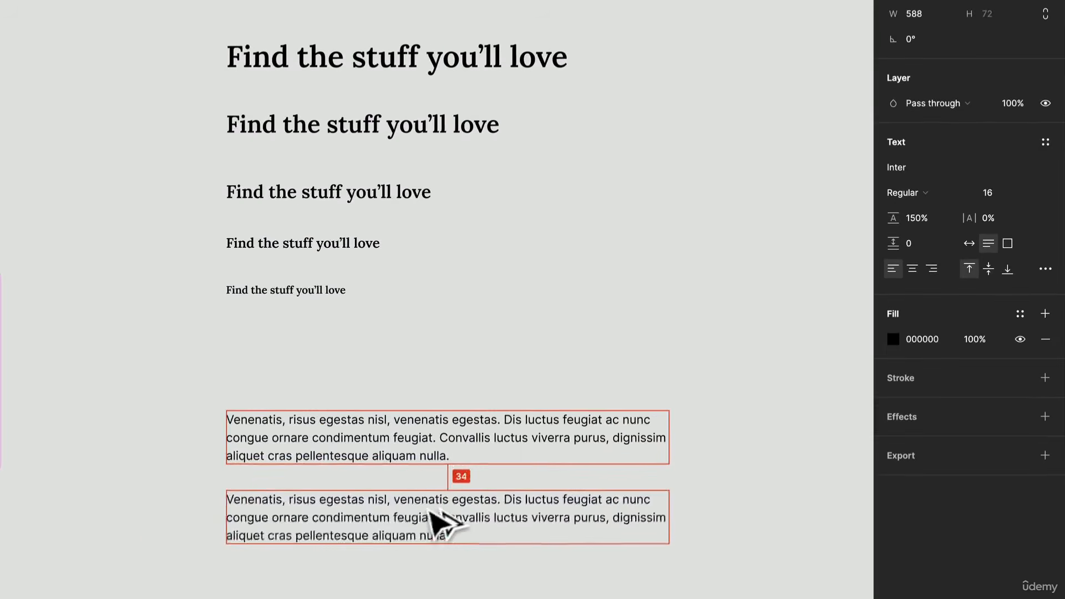
pyautogui.moveTo(430, 513); pyautogui.dragTo(431, 506)
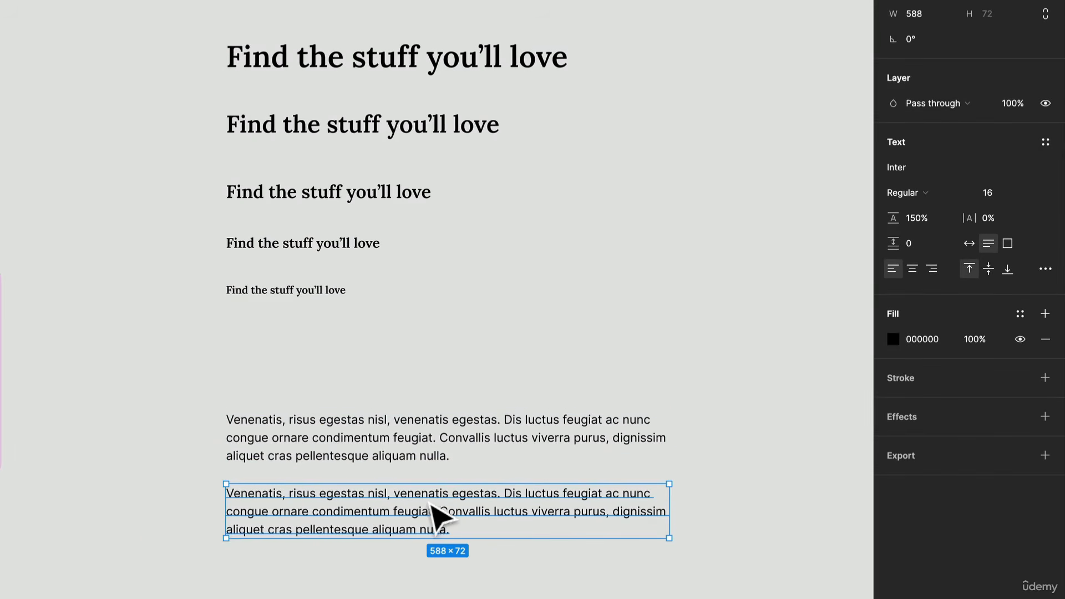
pyautogui.click(920, 191)
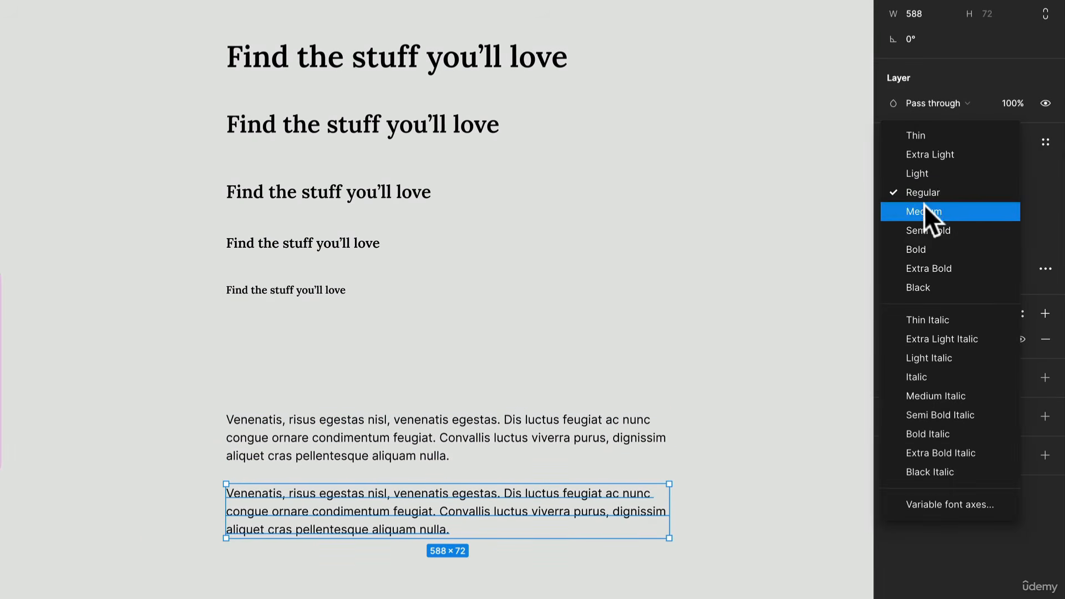
pyautogui.click(927, 230)
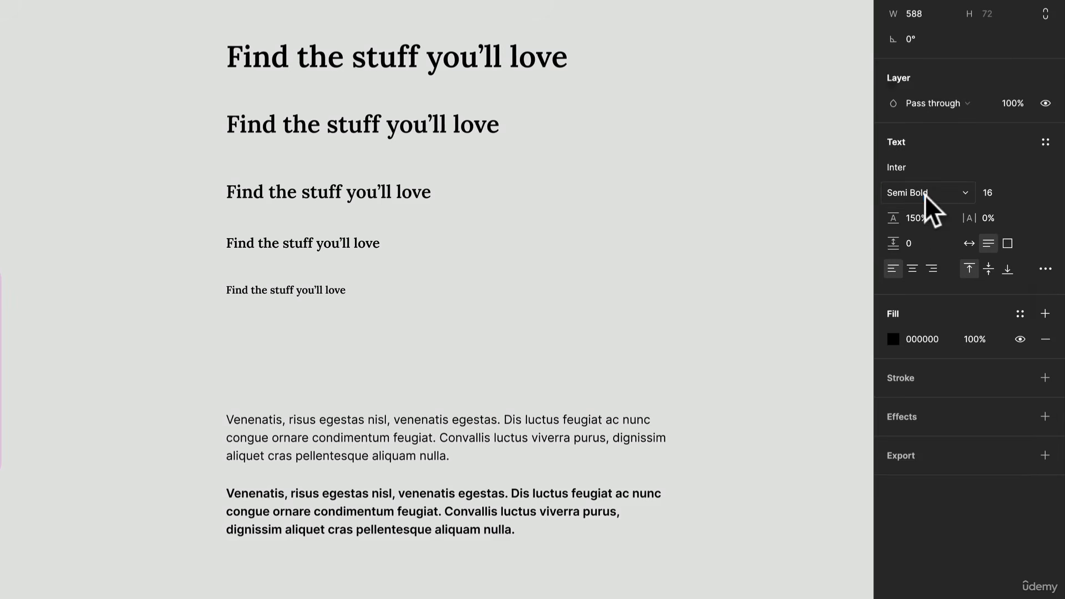
pyautogui.click(924, 194)
pyautogui.click(923, 172)
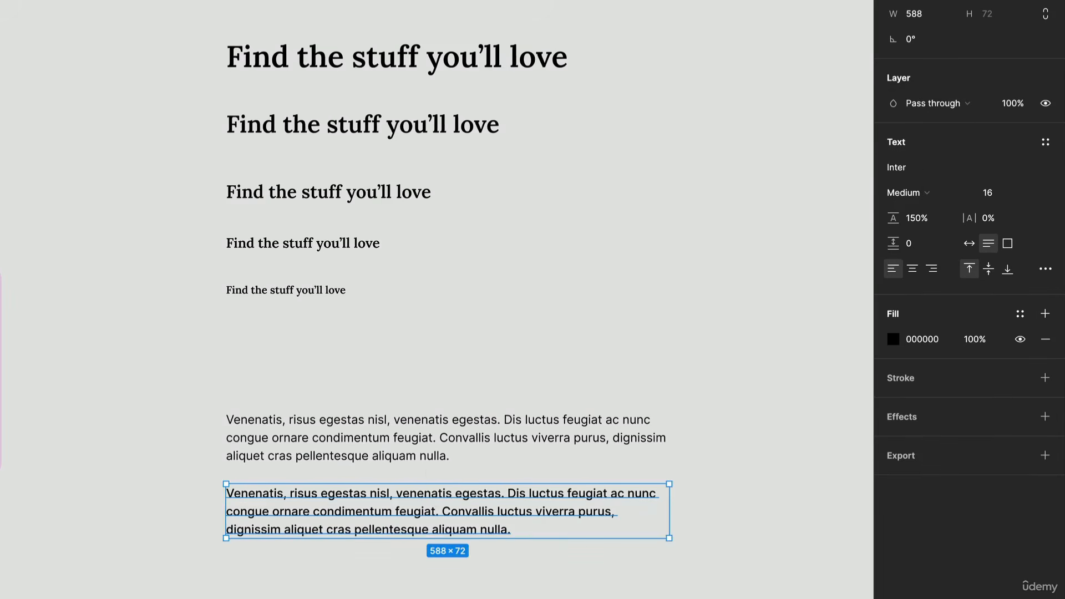
pyautogui.scroll(3, 436, 481)
pyautogui.scroll(1, 438, 481)
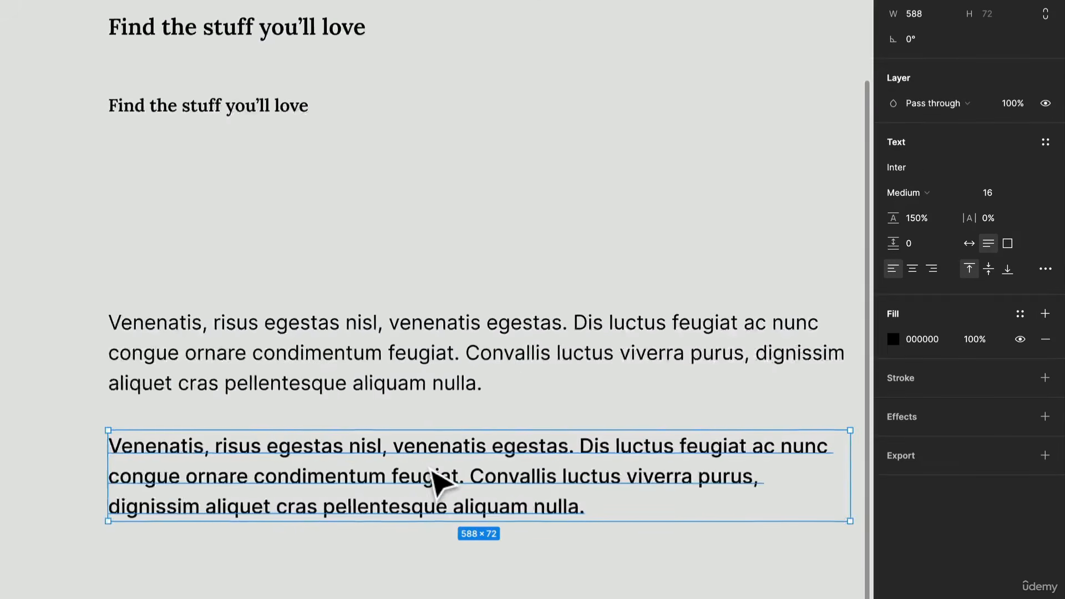
pyautogui.scroll(-4, 485, 416)
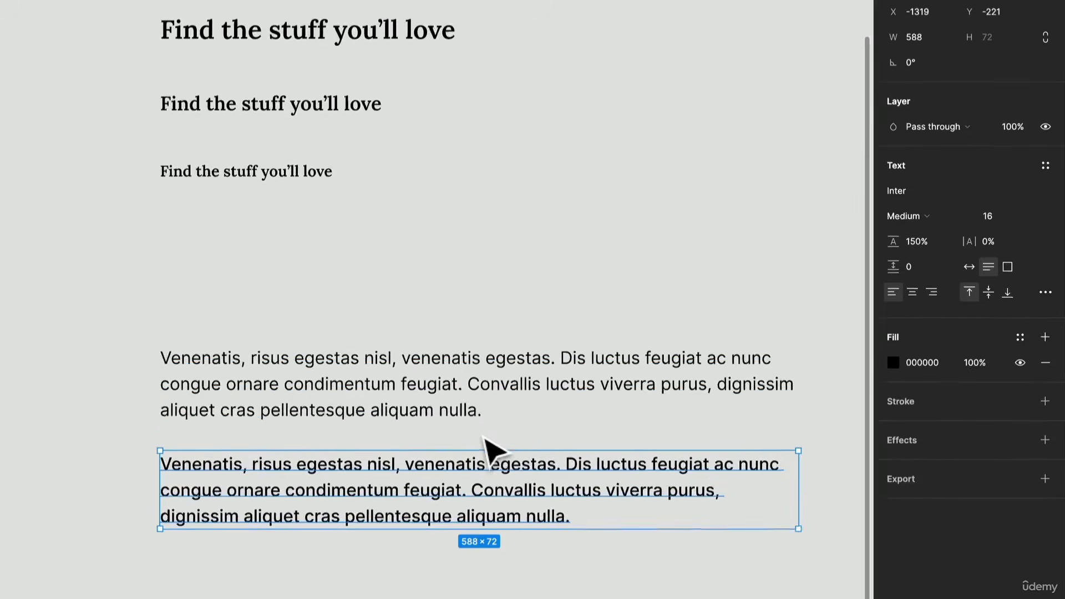
pyautogui.click(483, 577)
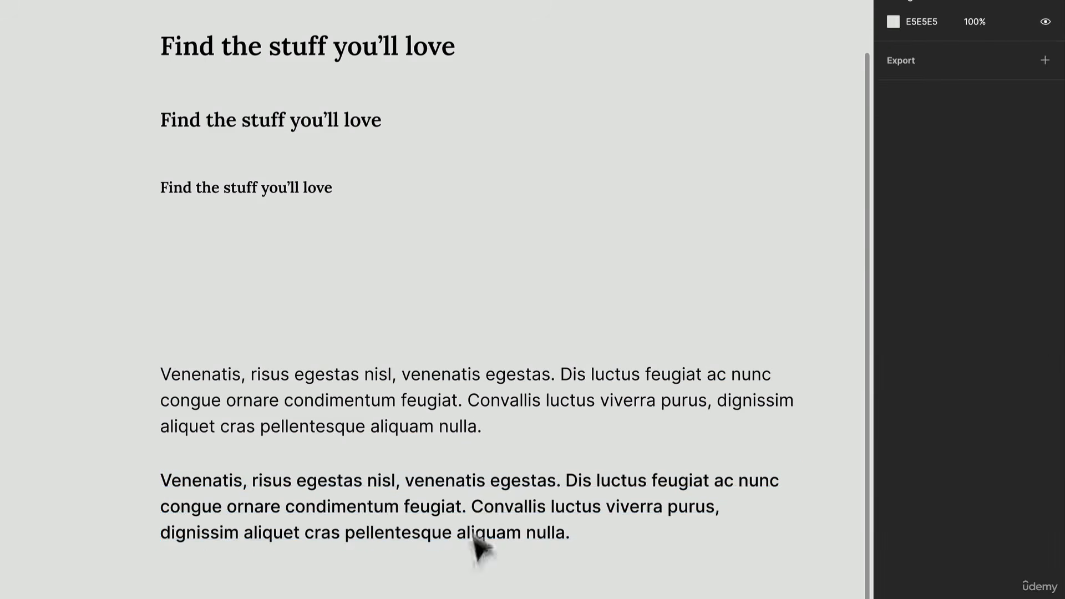
# Step: Duplicate the Regular and Medium paragraph pair twice, stacking the copies below with even spacing to make three left-aligned pairs
pyautogui.click(488, 511)
pyautogui.scroll(-3, 408, 468)
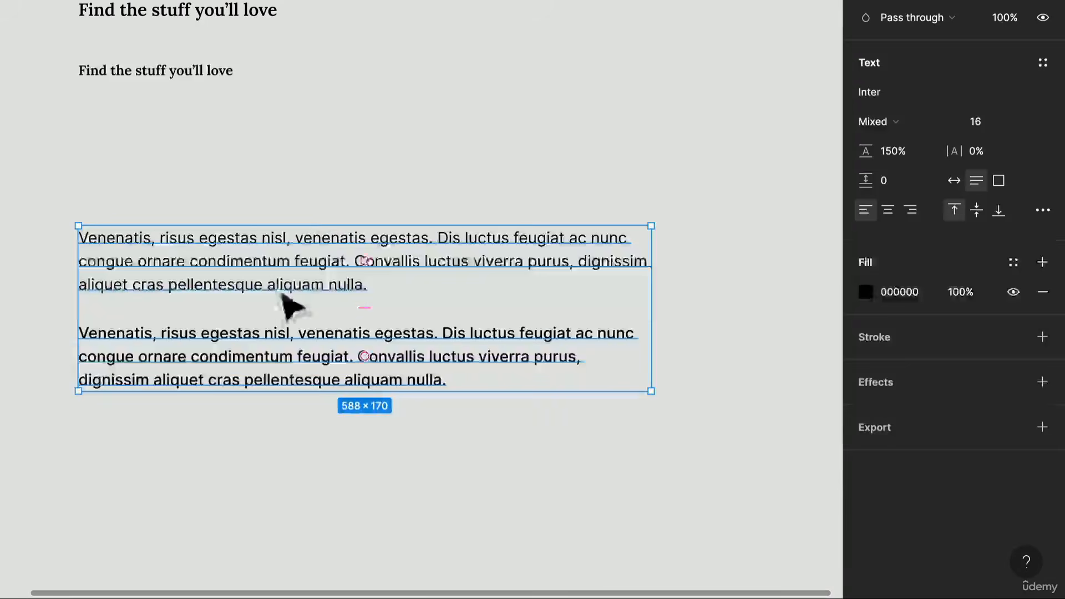
pyautogui.hotkey('ctrl', 'd')
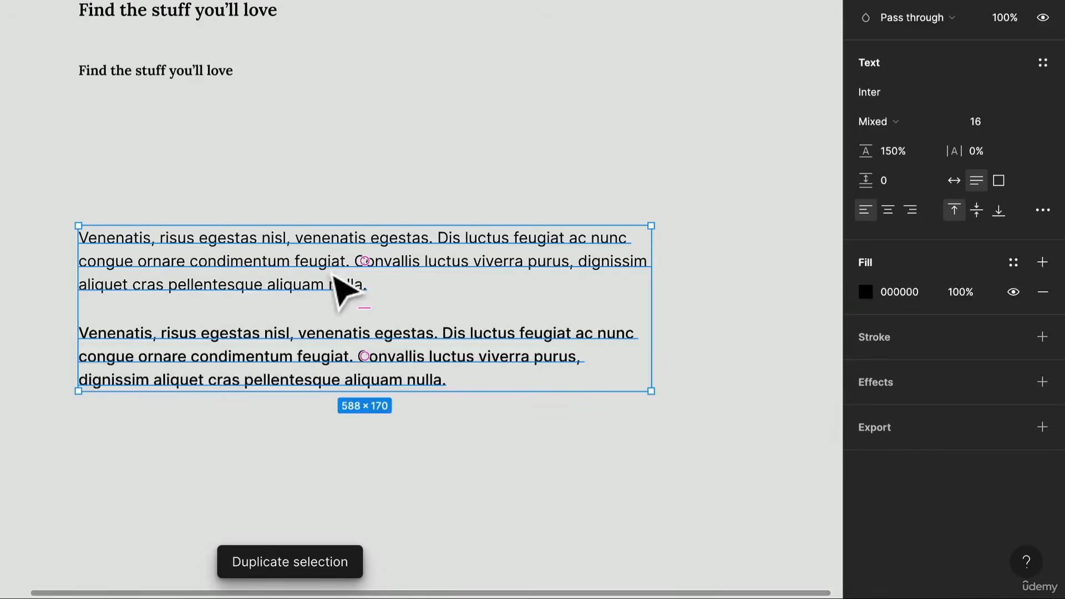
pyautogui.moveTo(333, 277); pyautogui.dragTo(307, 507)
pyautogui.scroll(-2, 307, 507)
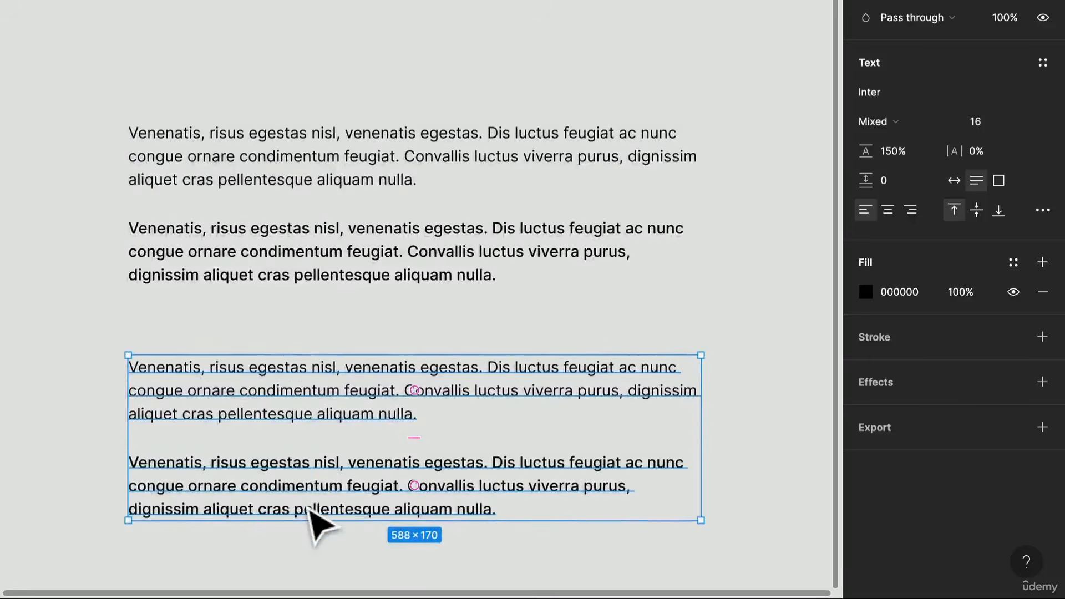
pyautogui.press('super+d')
pyautogui.press('super+d')
pyautogui.scroll(-1, 305, 502)
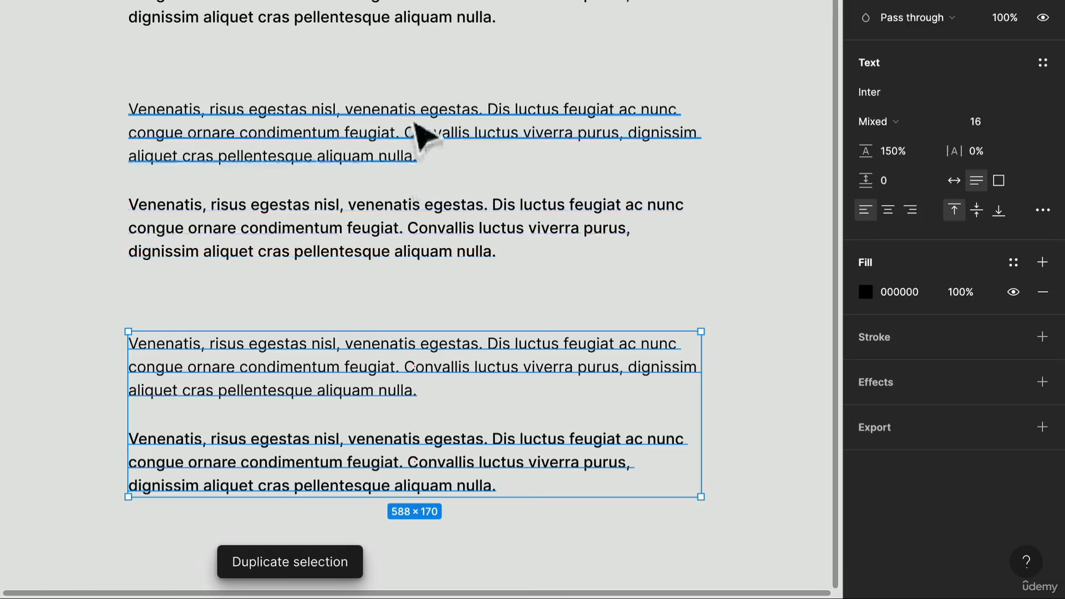
# Step: Set the font size of both paragraphs in the second pair to 14
pyautogui.moveTo(603, 275); pyautogui.dragTo(327, 150)
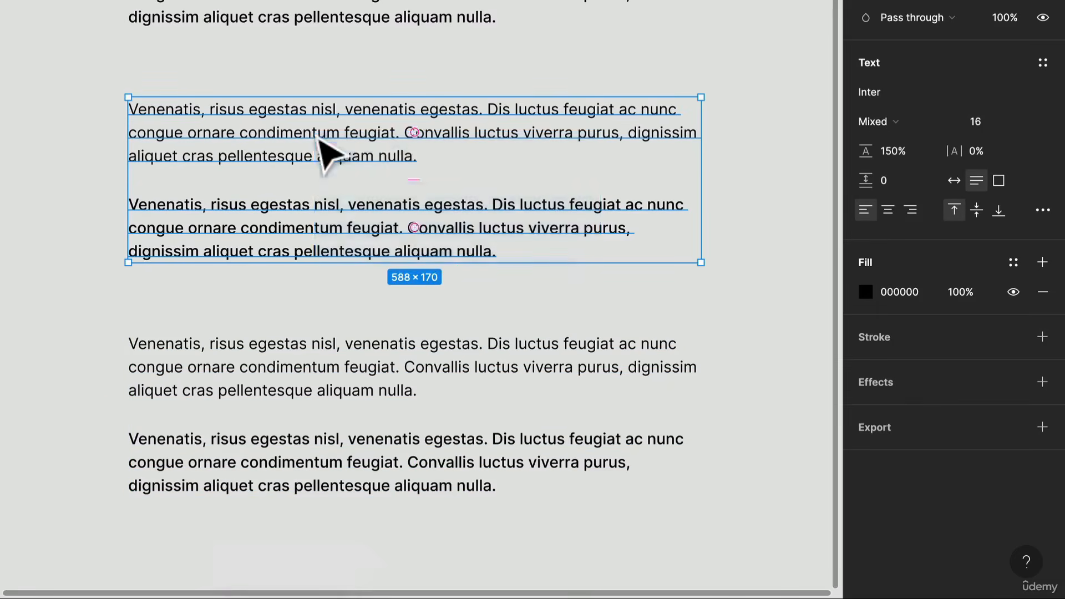
pyautogui.click(534, 209)
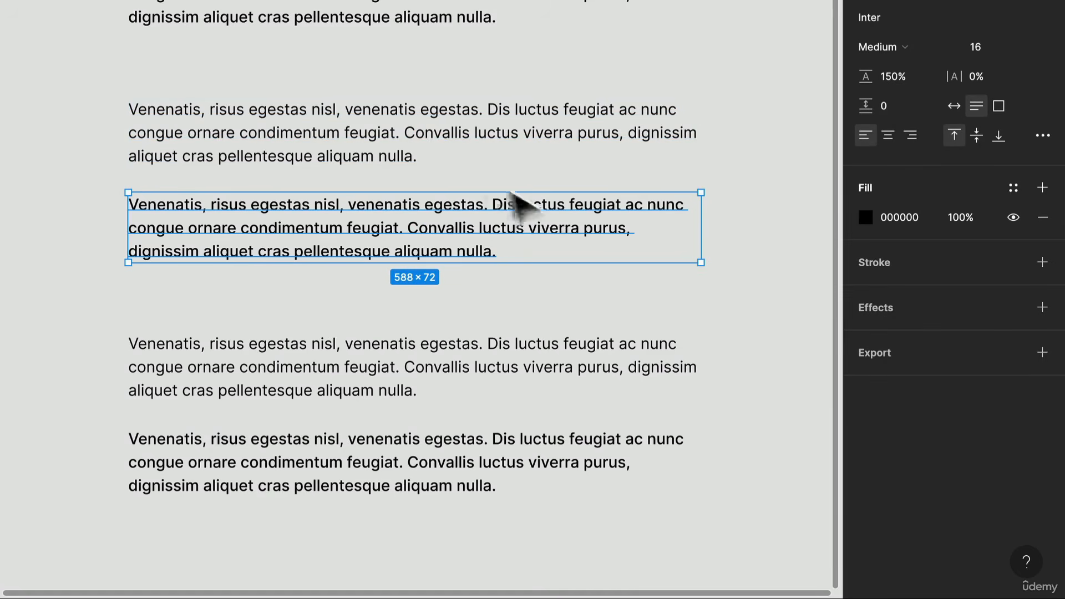
pyautogui.click(439, 162)
pyautogui.click(774, 233)
pyautogui.moveTo(759, 266); pyautogui.dragTo(451, 135)
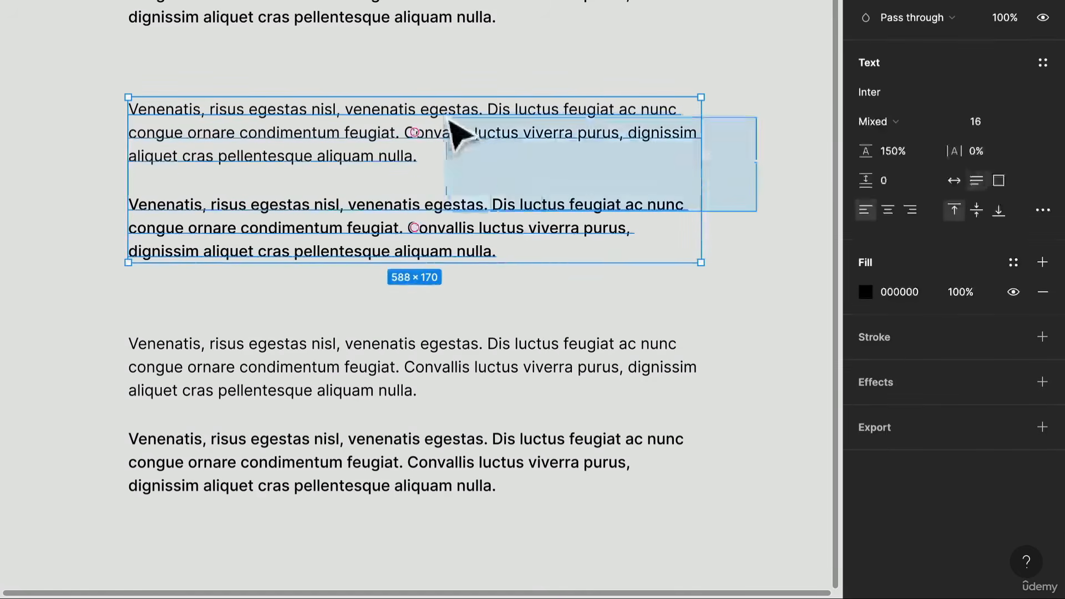
pyautogui.click(989, 125)
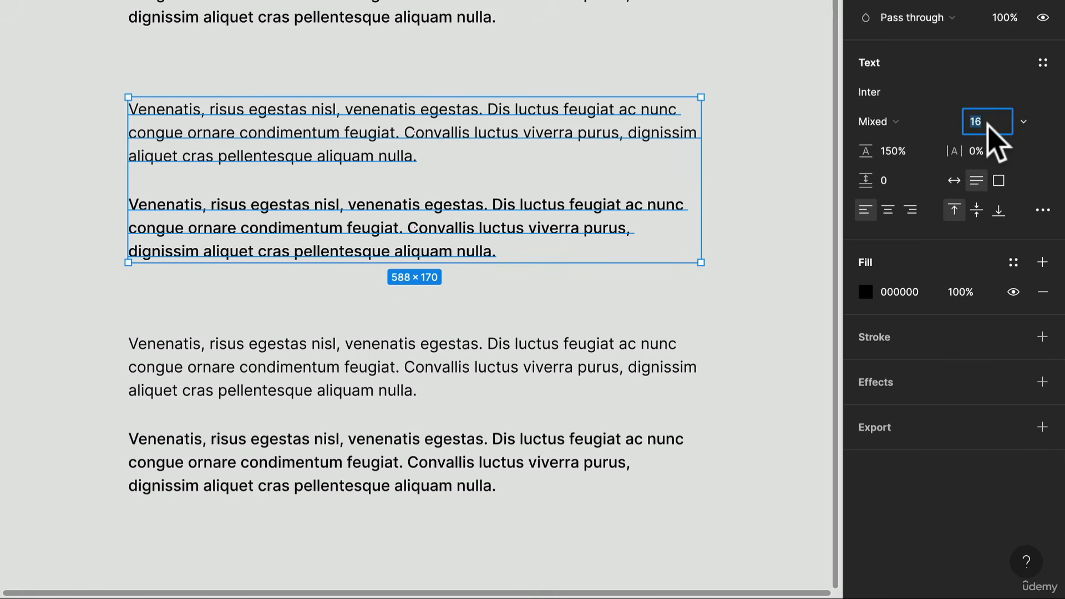
pyautogui.write('14')
pyautogui.press('Return')
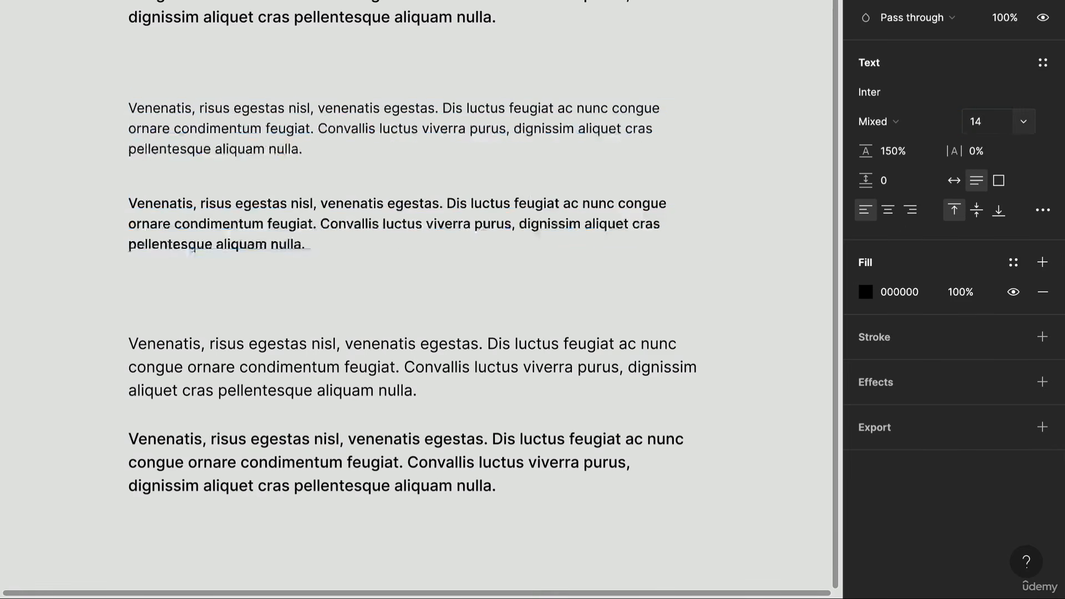
# Step: Set the font size of both paragraphs in the third pair to 12
pyautogui.click(204, 278)
pyautogui.moveTo(204, 279); pyautogui.dragTo(339, 514)
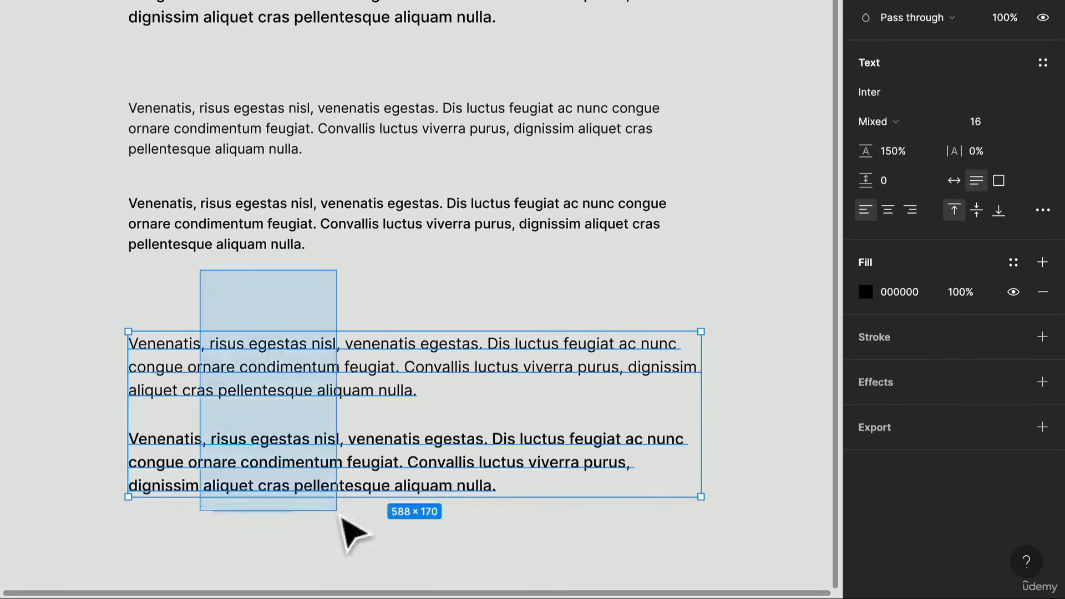
pyautogui.click(984, 121)
pyautogui.write('1')
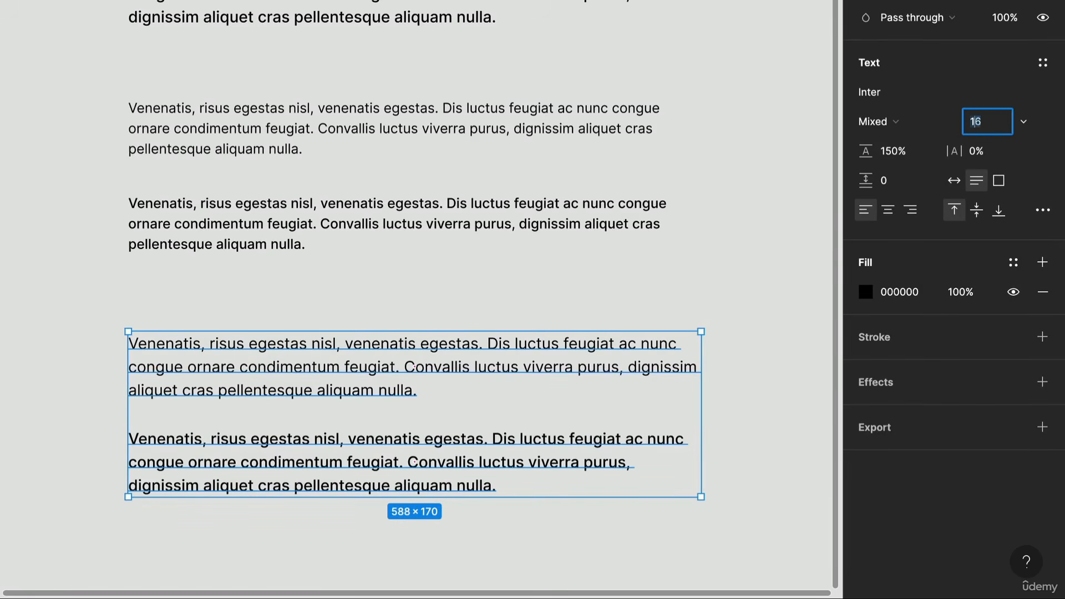
pyautogui.press('Return')
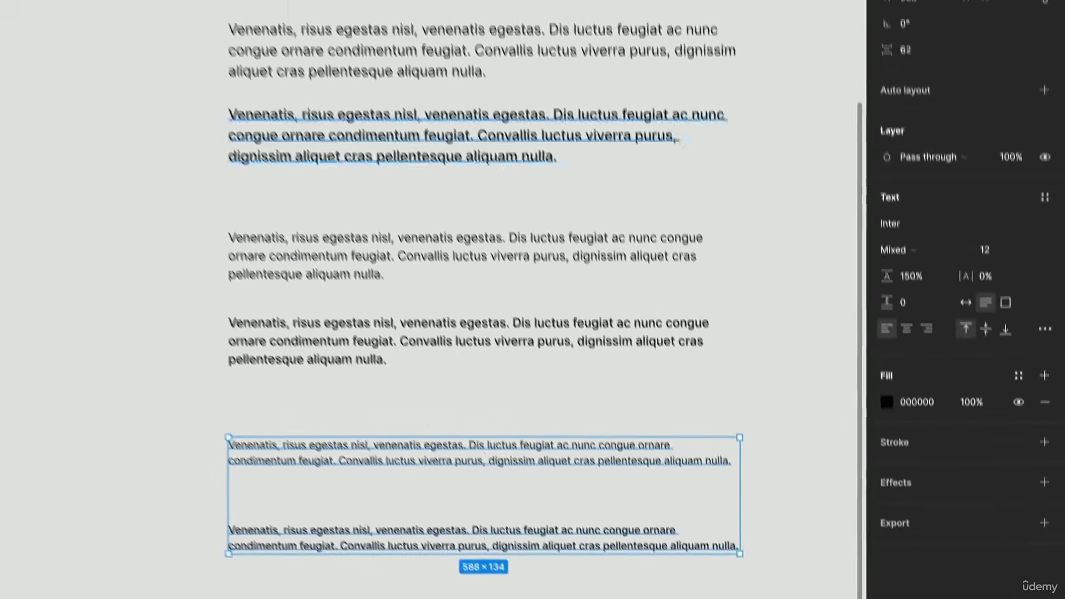
# Step: Set the vertical spacing between the third pair's two paragraphs to 24
pyautogui.click(928, 86)
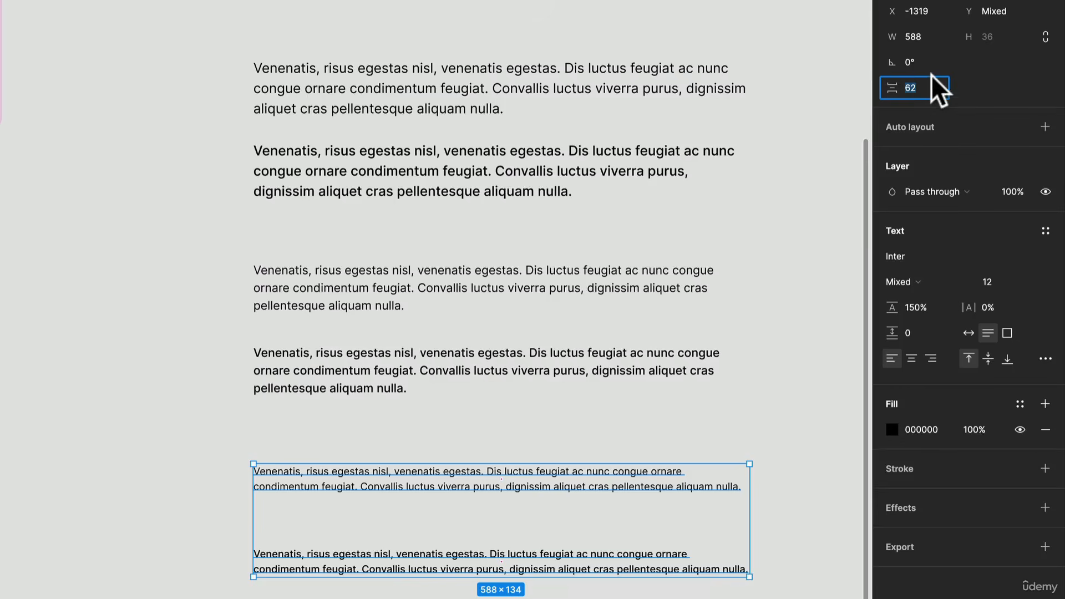
pyautogui.write('24')
pyautogui.press('Return')
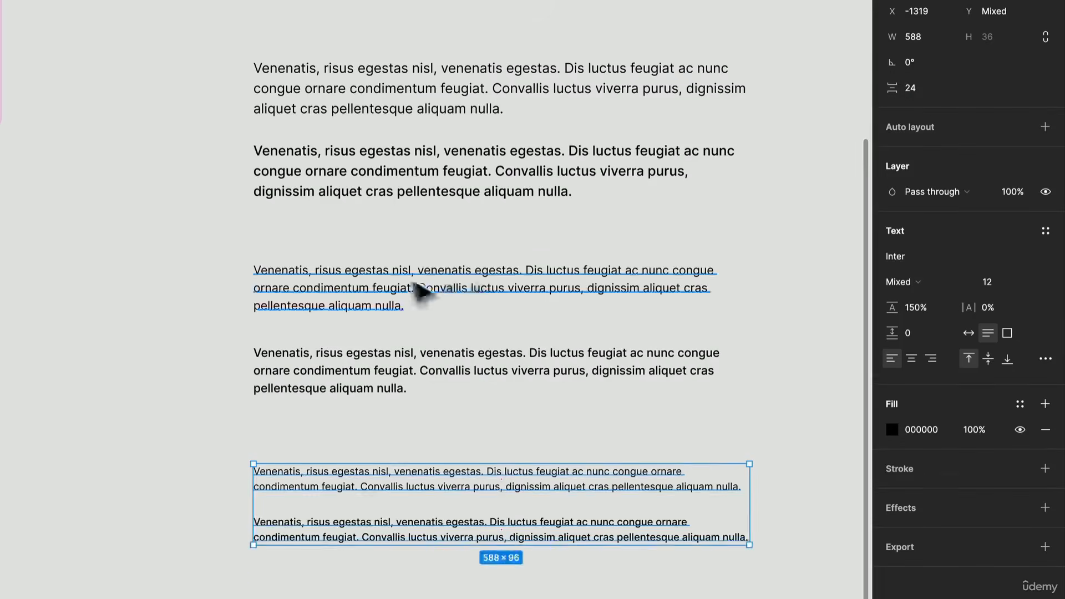
# Step: Set the vertical spacing between the two size-14 paragraphs to 24
pyautogui.moveTo(411, 463); pyautogui.dragTo(371, 268)
pyautogui.press('super+z')
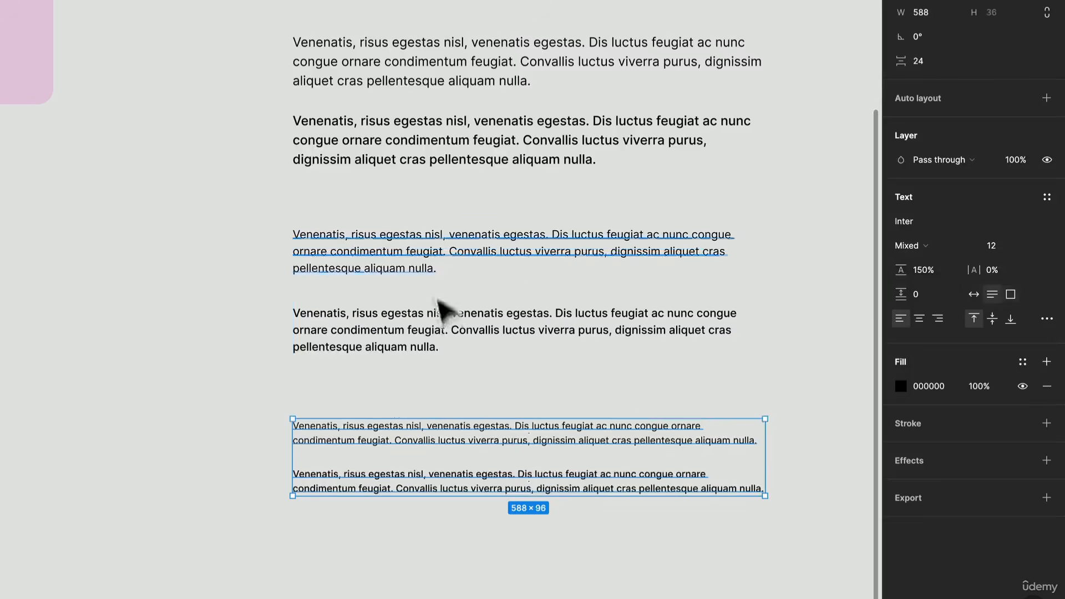
pyautogui.moveTo(453, 375); pyautogui.dragTo(421, 227)
pyautogui.click(923, 60)
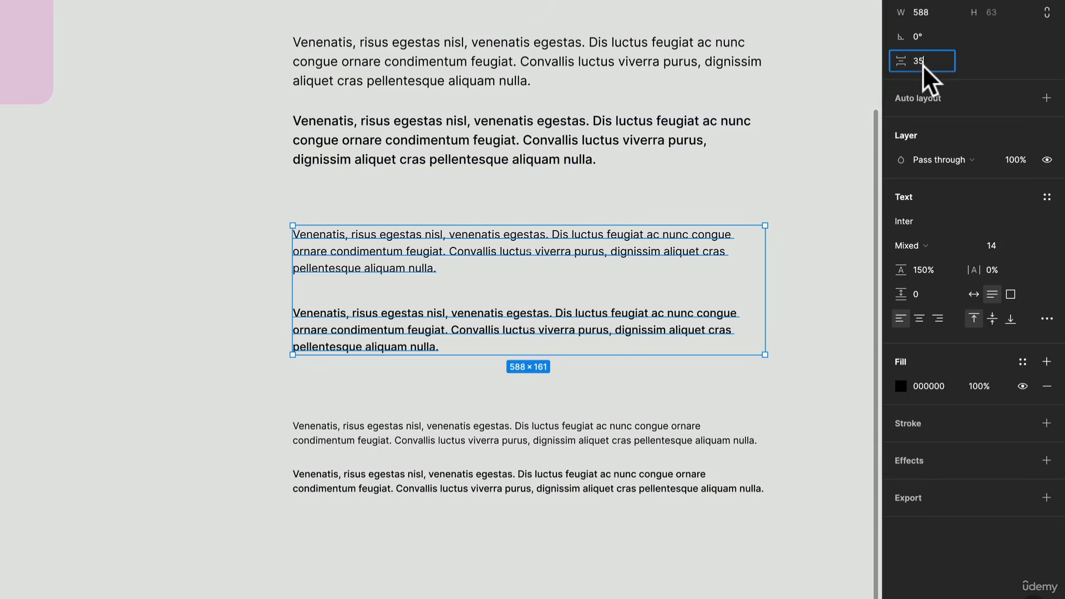
pyautogui.write('24')
pyautogui.press('Return')
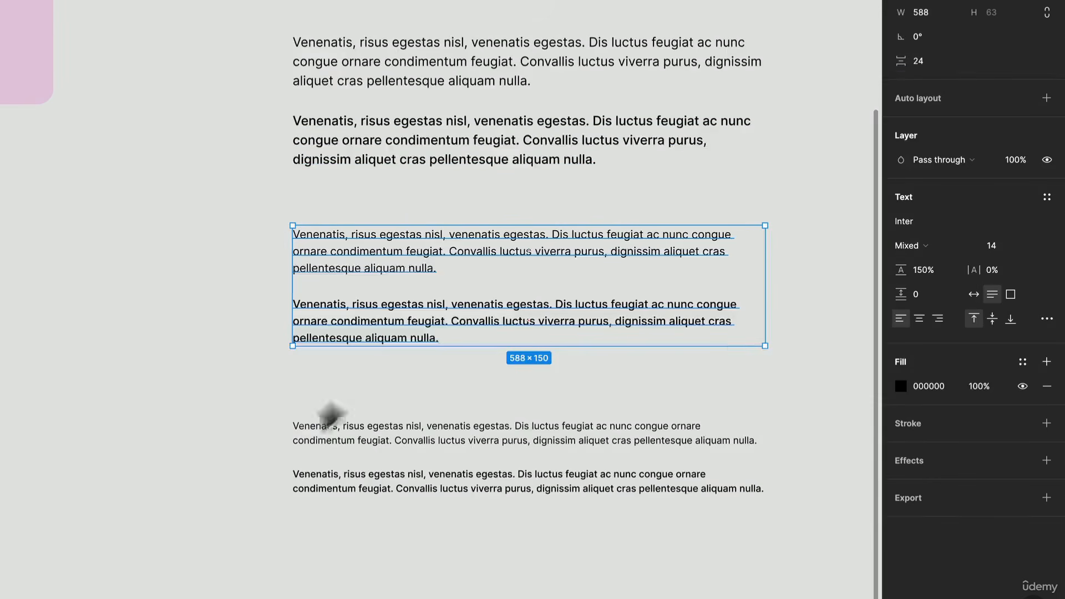
# Step: Examine the whole type scale, comparing the headings with the three body text pairs and the spacing of the first pair
pyautogui.hscroll(4, 329, 415)
pyautogui.hscroll(4, 299, 396)
pyautogui.scroll(3, 300, 397)
pyautogui.moveTo(311, 297); pyautogui.dragTo(283, 153)
pyautogui.hscroll(2, 271, 142)
pyautogui.scroll(1, 271, 142)
pyautogui.scroll(-3, 271, 142)
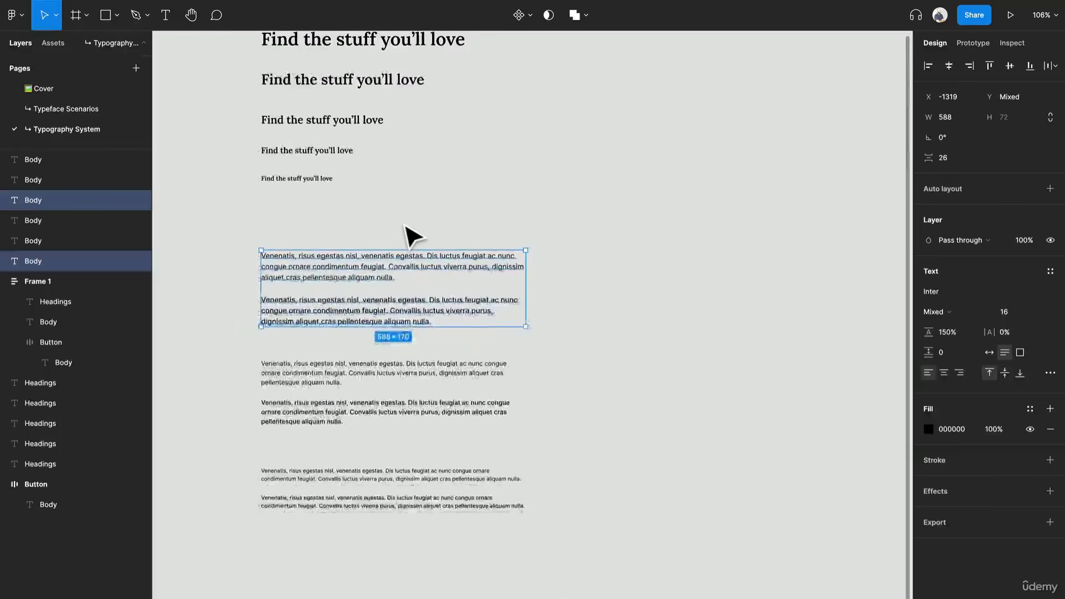
pyautogui.hscroll(-1, 271, 142)
pyautogui.scroll(1, 272, 142)
pyautogui.hscroll(-2, 410, 236)
pyautogui.scroll(-1, 411, 236)
pyautogui.click(411, 235)
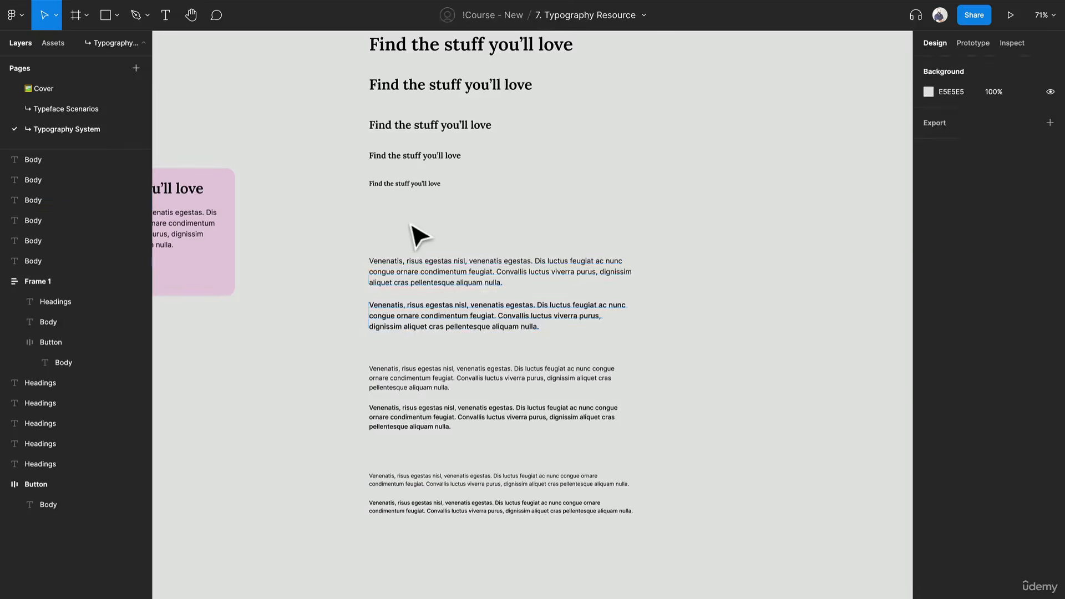
# Step: Duplicate the three Regular paragraphs together and place the copies below the smallest Medium paragraph, left-aligned with it
pyautogui.click(461, 509)
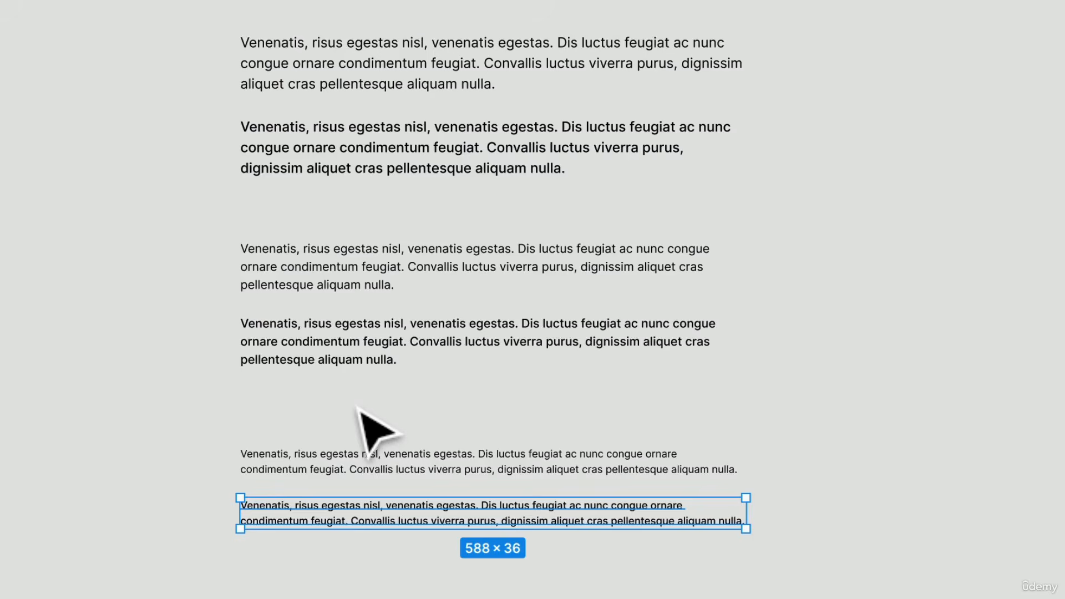
pyautogui.moveTo(466, 596); pyautogui.dragTo(302, 47)
pyautogui.click(283, 6)
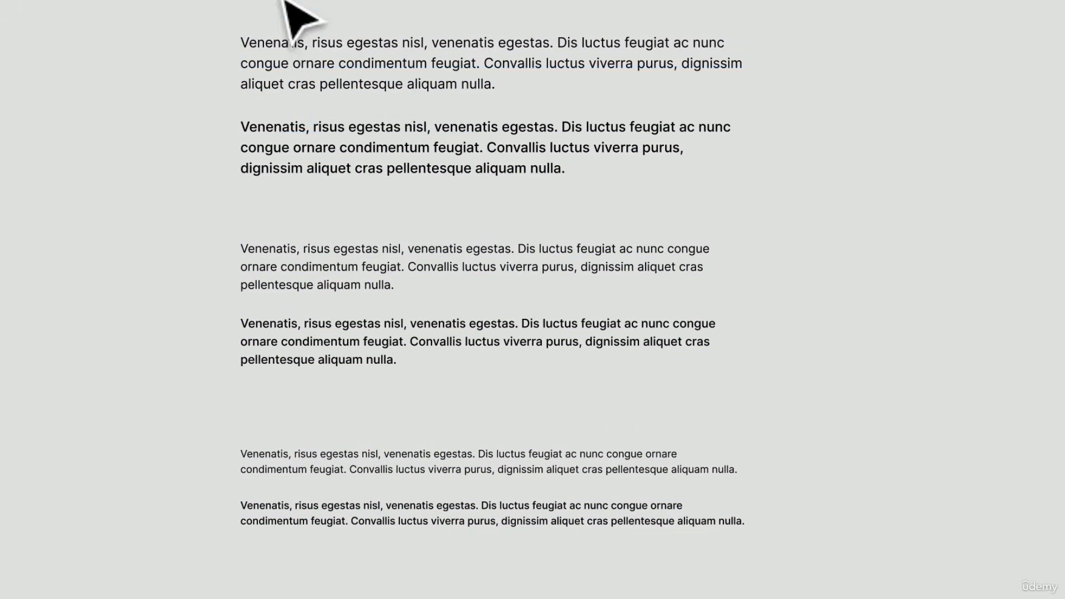
pyautogui.click(301, 57)
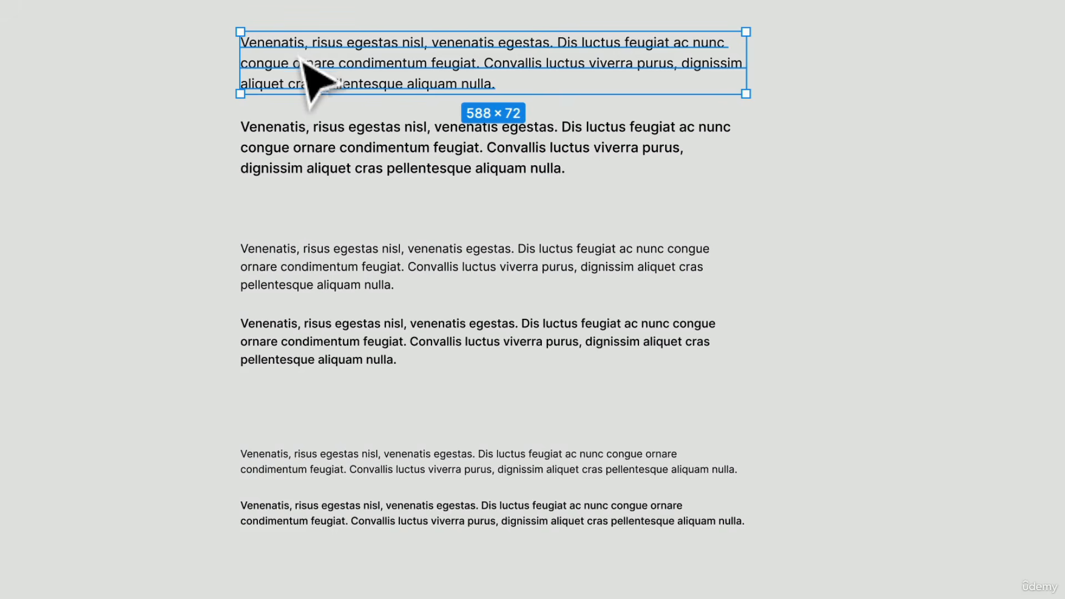
pyautogui.keyDown('shift'); pyautogui.click(382, 283); pyautogui.keyUp('shift')
pyautogui.keyDown('shift'); pyautogui.click(364, 472); pyautogui.keyUp('shift')
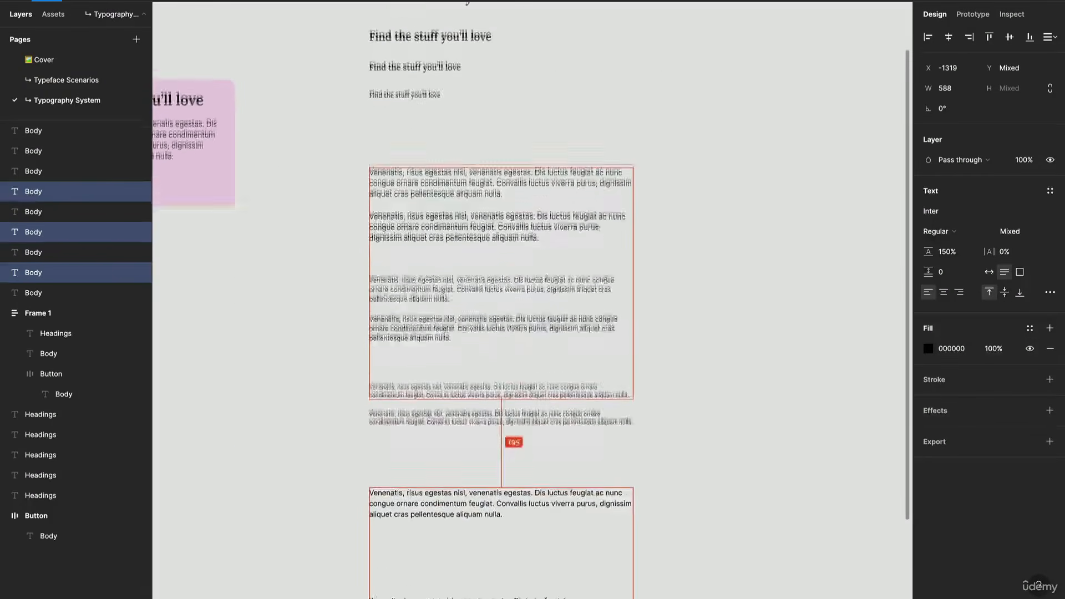
pyautogui.scroll(-4, 409, 566)
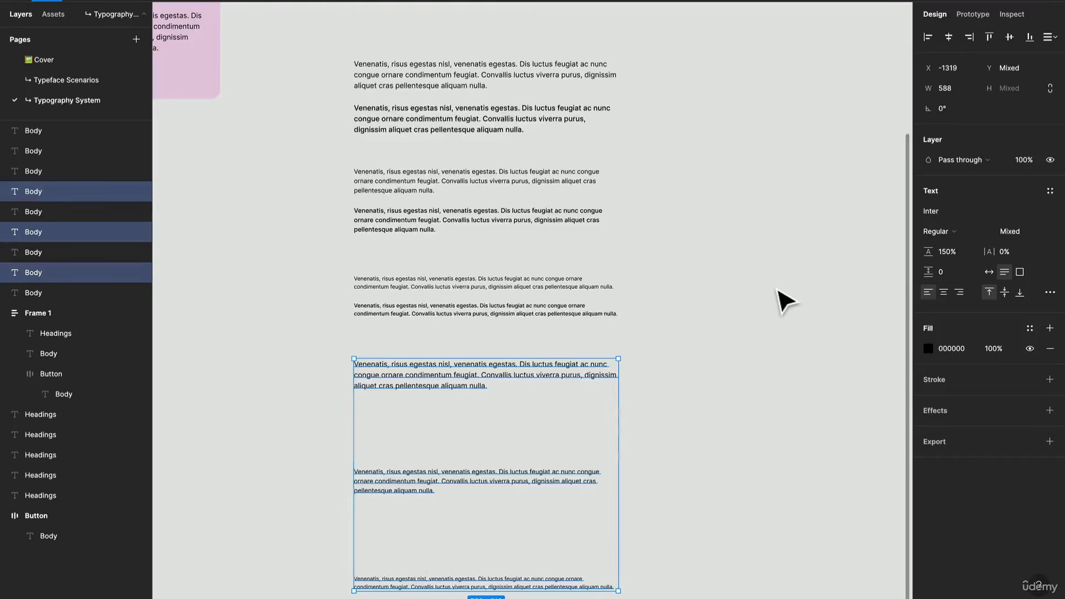
# Step: Distribute the three copied Regular paragraphs vertically and set the spacing between them to 24
pyautogui.scroll(-2, 779, 301)
pyautogui.hscroll(-2, 779, 301)
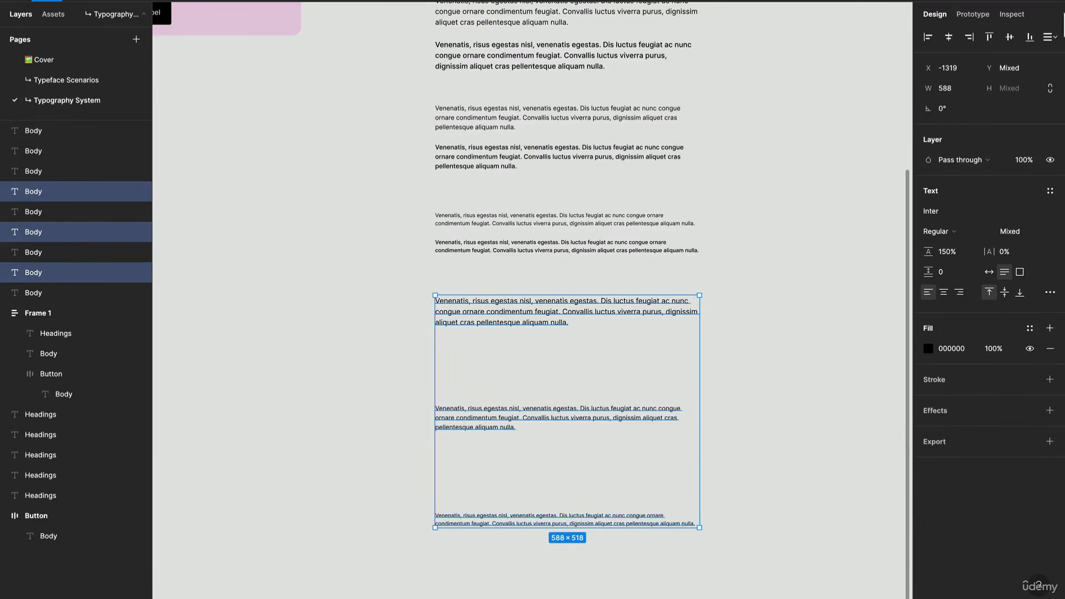
pyautogui.click(1050, 36)
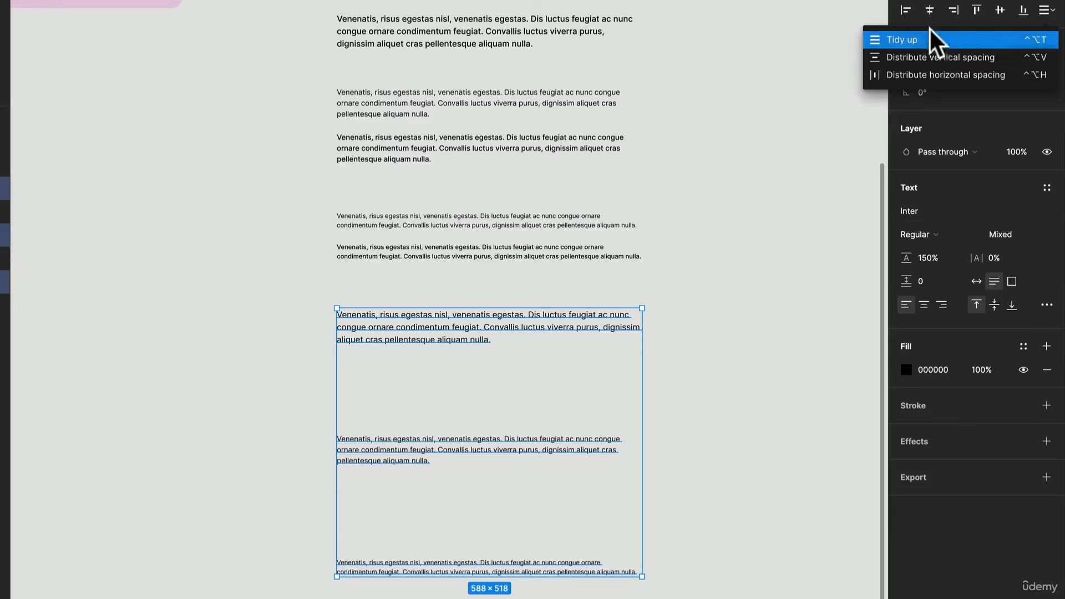
pyautogui.click(933, 57)
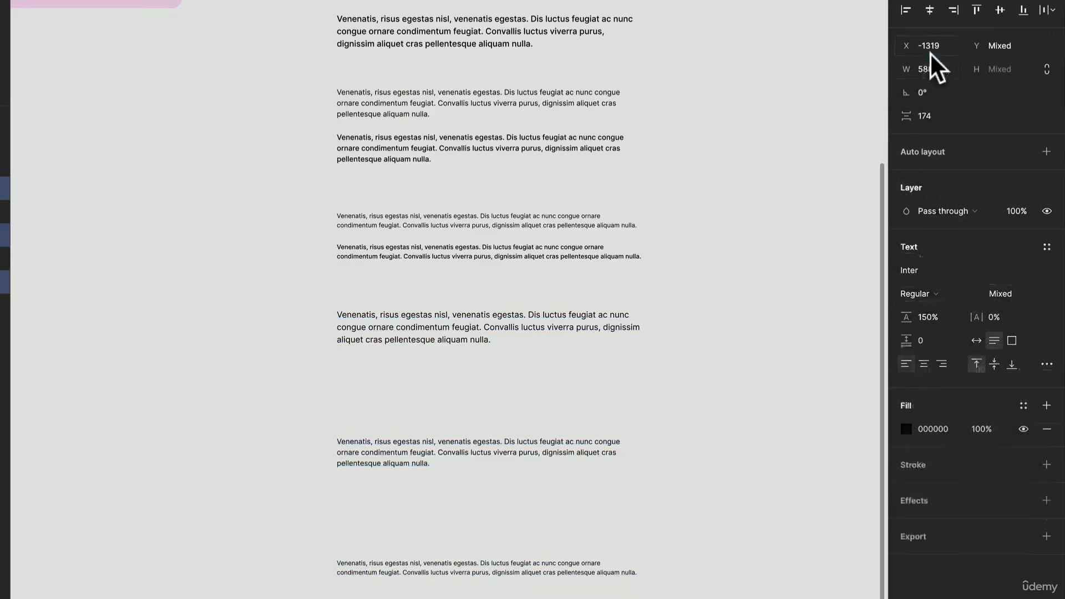
pyautogui.click(936, 115)
pyautogui.press('Return')
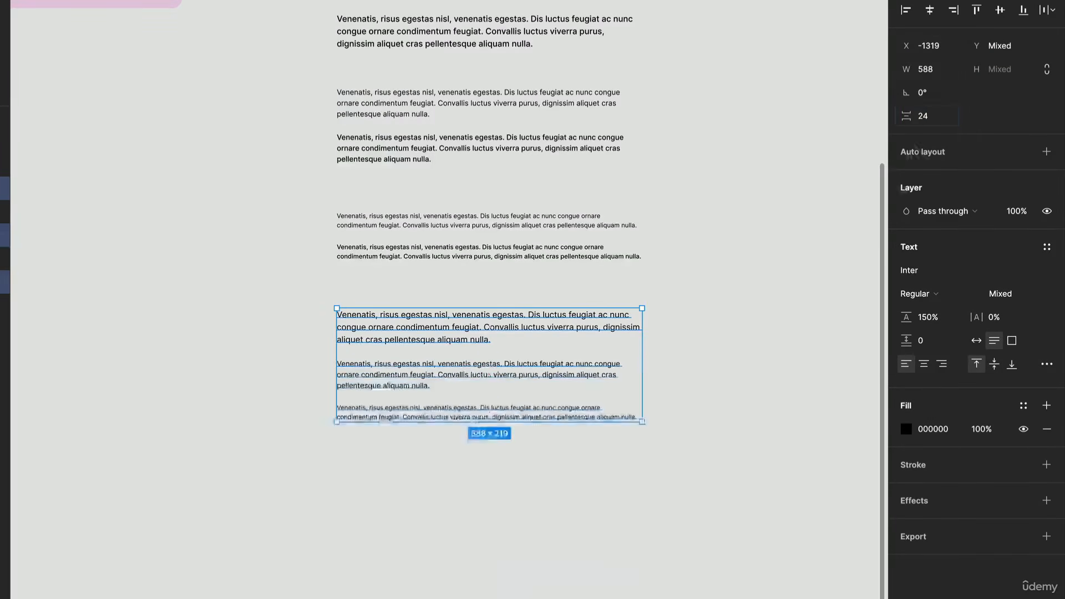
# Step: Replace the text of the size-16 paragraph copy with "Label" and delete the two smaller copies below it
pyautogui.scroll(5, 474, 339)
pyautogui.hscroll(3, 474, 336)
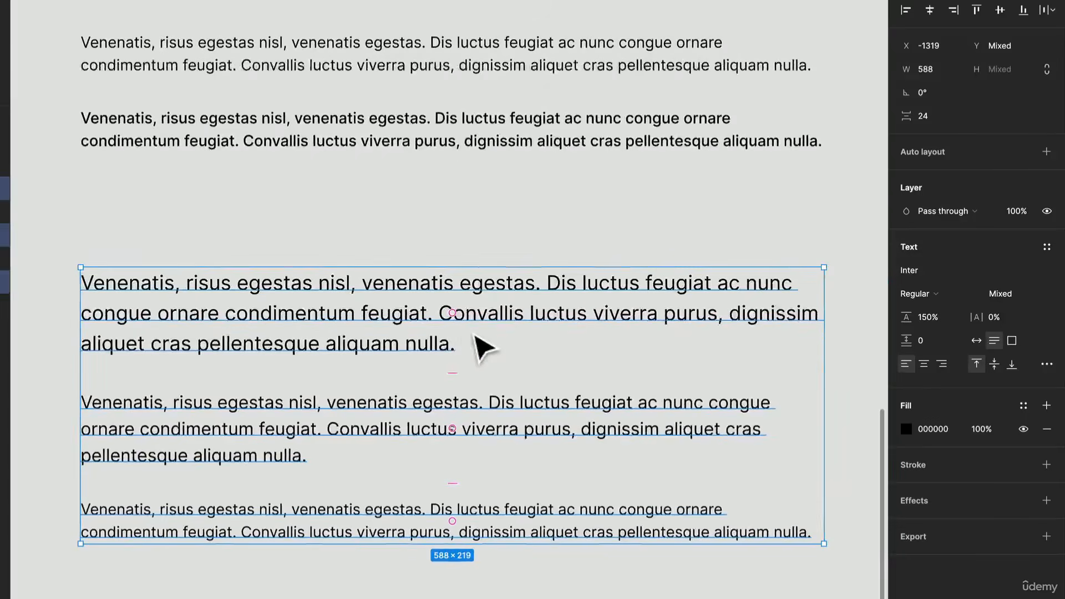
pyautogui.click(417, 343)
pyautogui.doubleClick(415, 339)
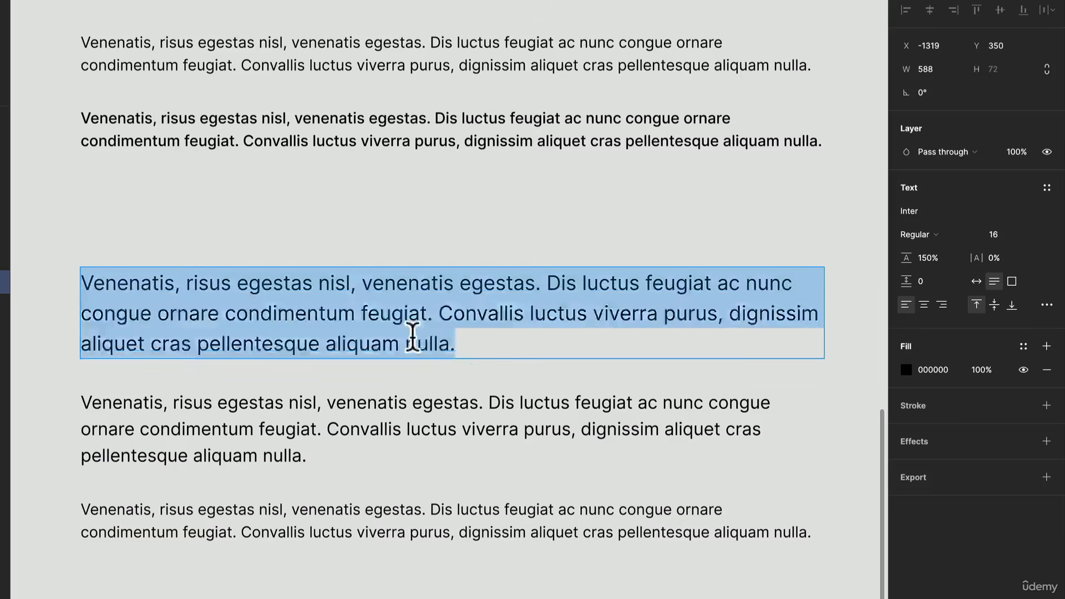
pyautogui.write('Lable')
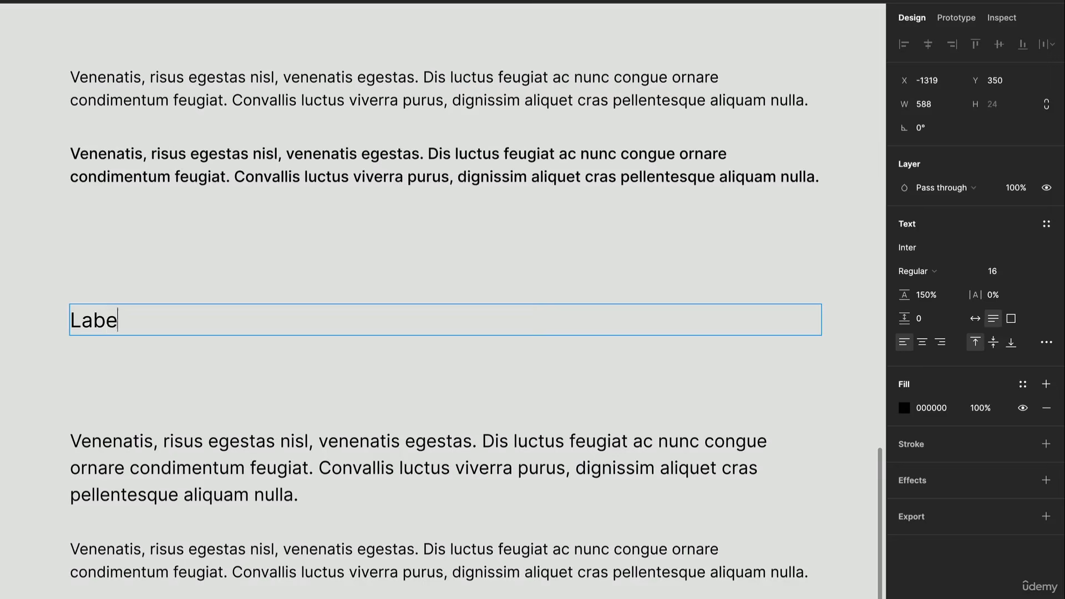
pyautogui.write('l')
pyautogui.moveTo(302, 417); pyautogui.dragTo(304, 587)
pyautogui.press('Delete')
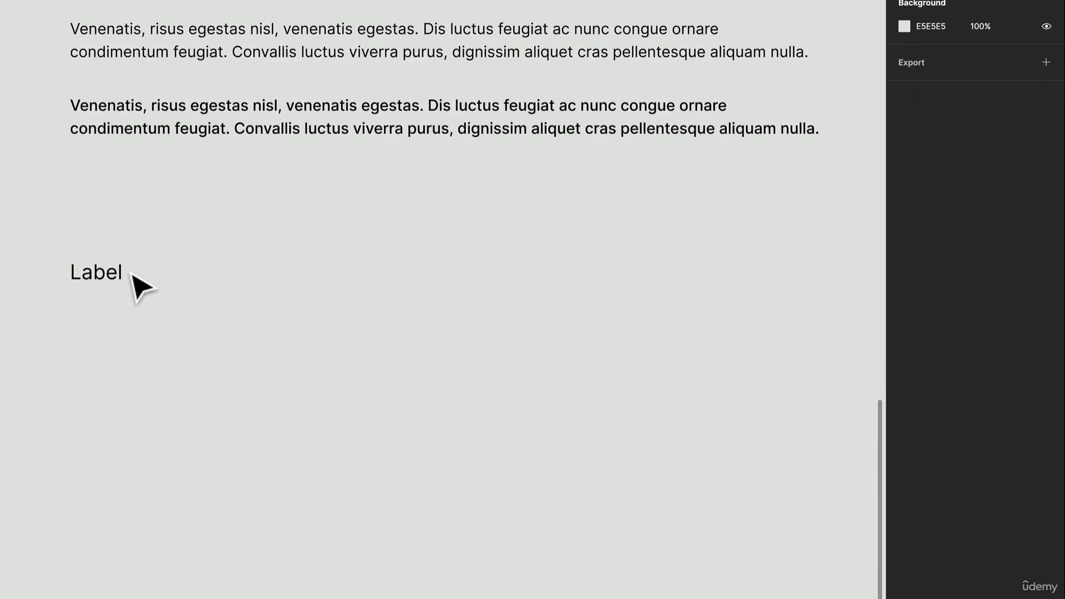
# Step: Duplicate the label twice, stacking the copies below it at equal vertical intervals and left-aligned
pyautogui.click(132, 276)
pyautogui.keyDown('alt'); pyautogui.moveTo(131, 275); pyautogui.dragTo(82, 361); pyautogui.keyUp('alt')
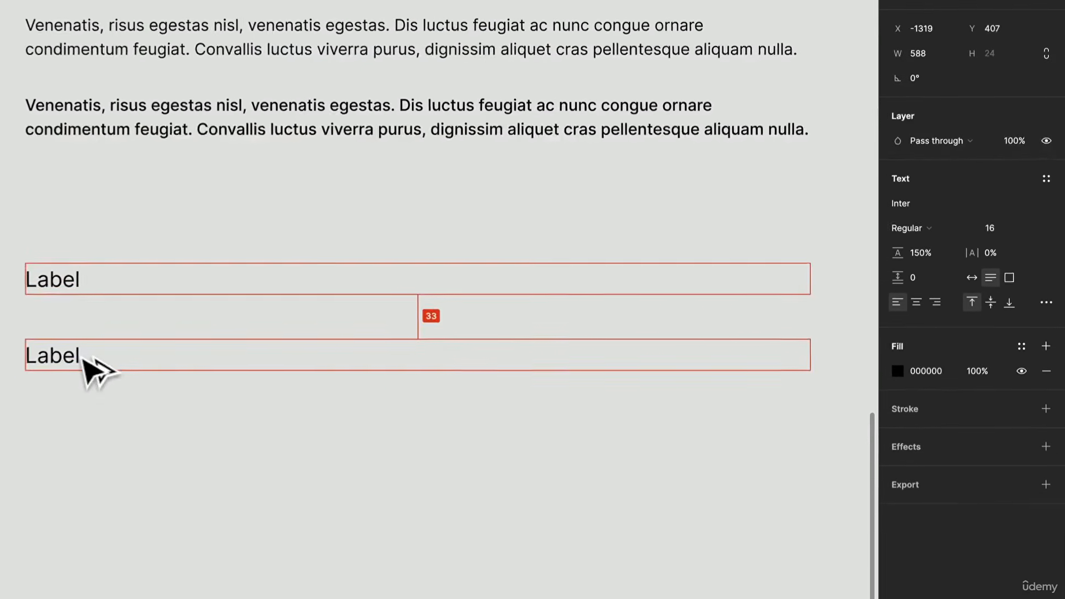
pyautogui.hotkey('ctrl', 'd')
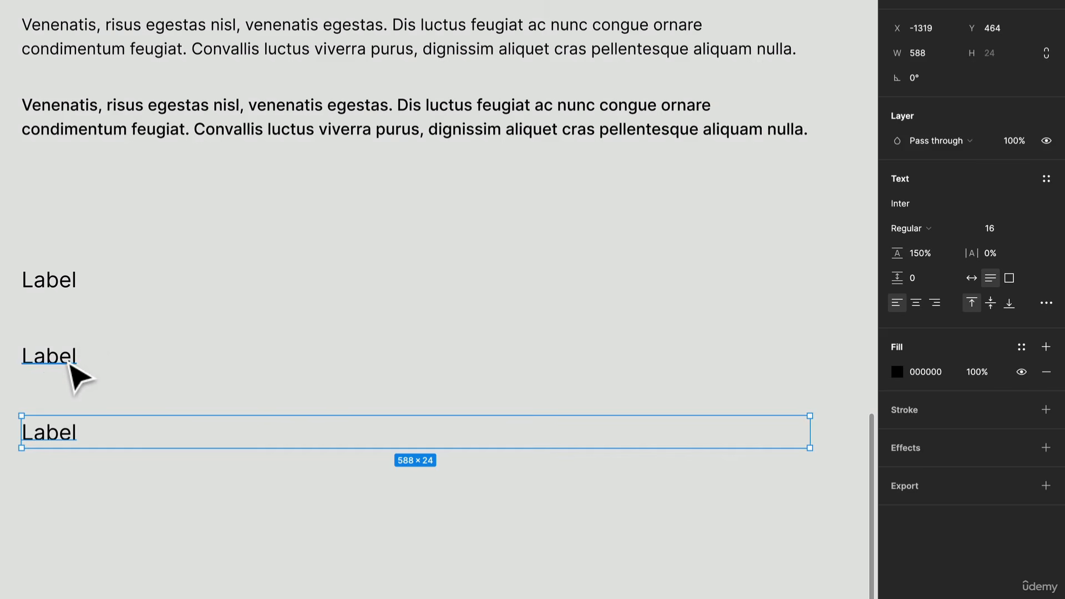
pyautogui.click(70, 365)
pyautogui.click(897, 226)
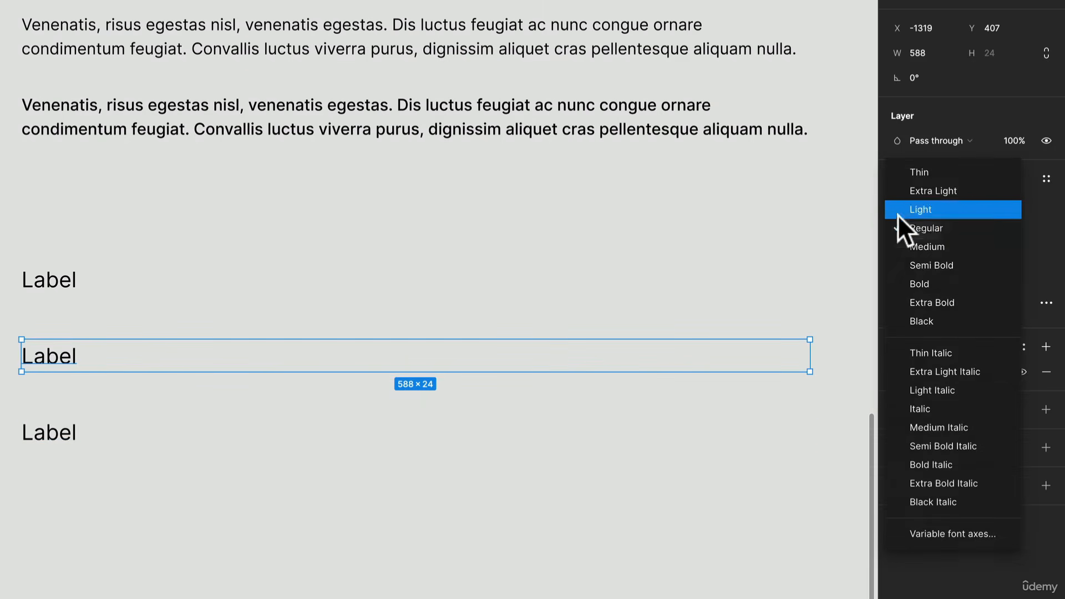
pyautogui.click(163, 258)
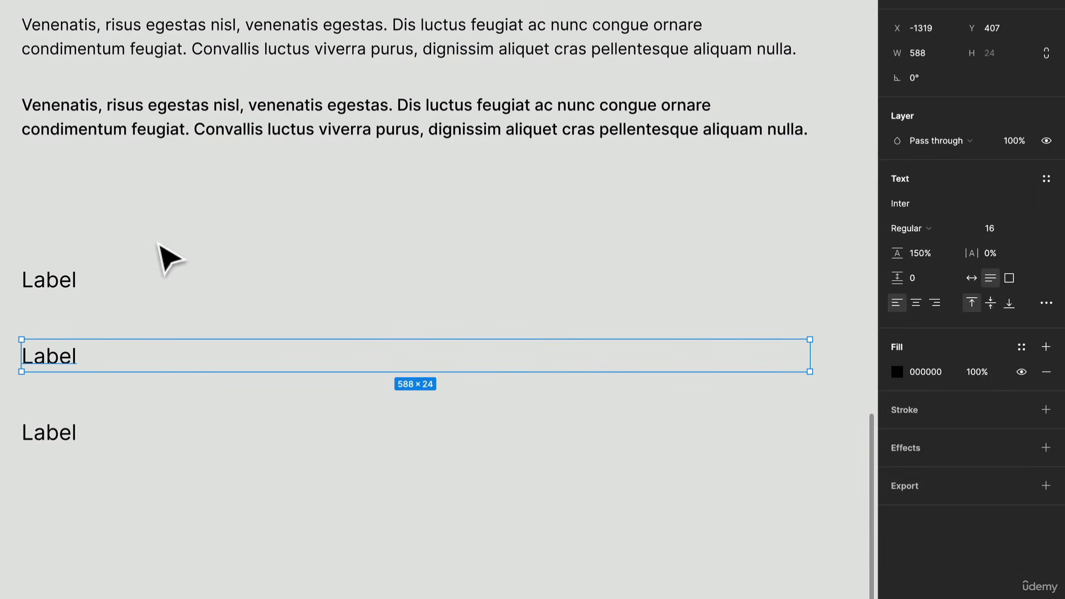
pyautogui.click(68, 284)
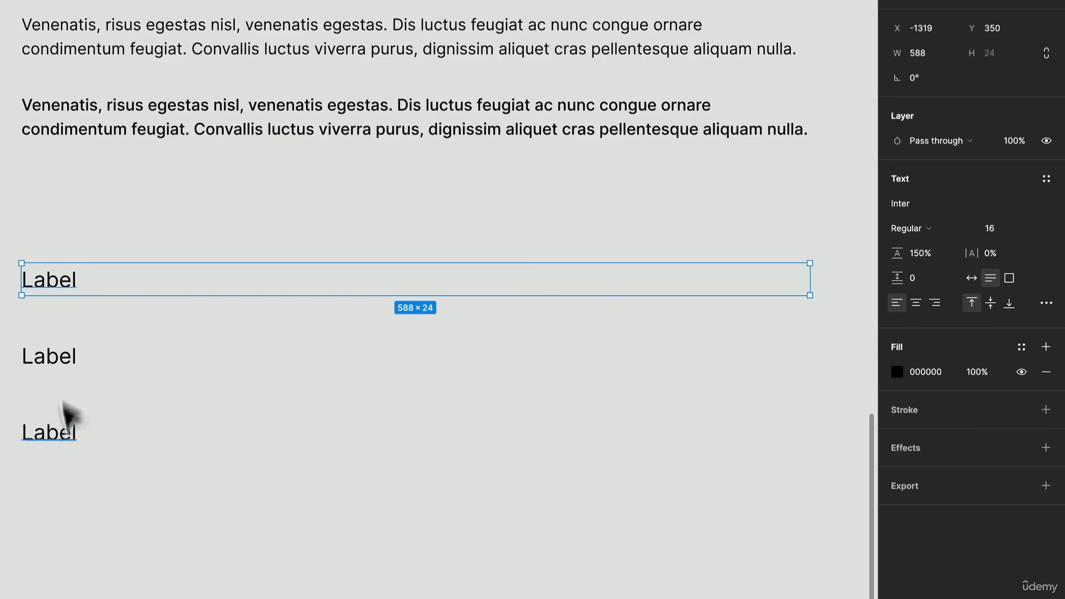
pyautogui.click(51, 363)
pyautogui.click(68, 280)
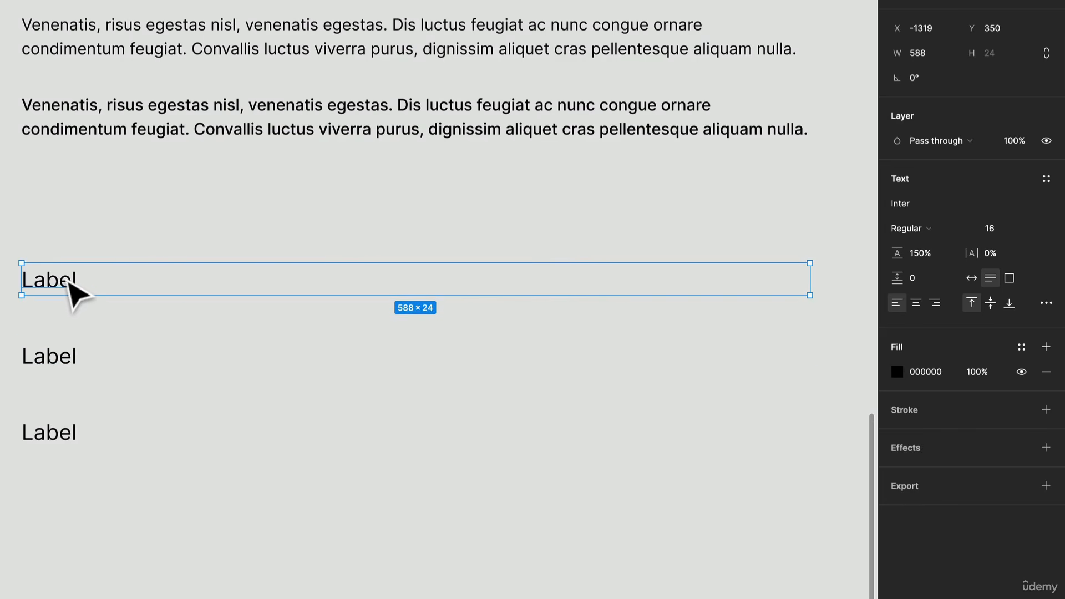
# Step: Set the second label's font weight to Medium
pyautogui.click(74, 357)
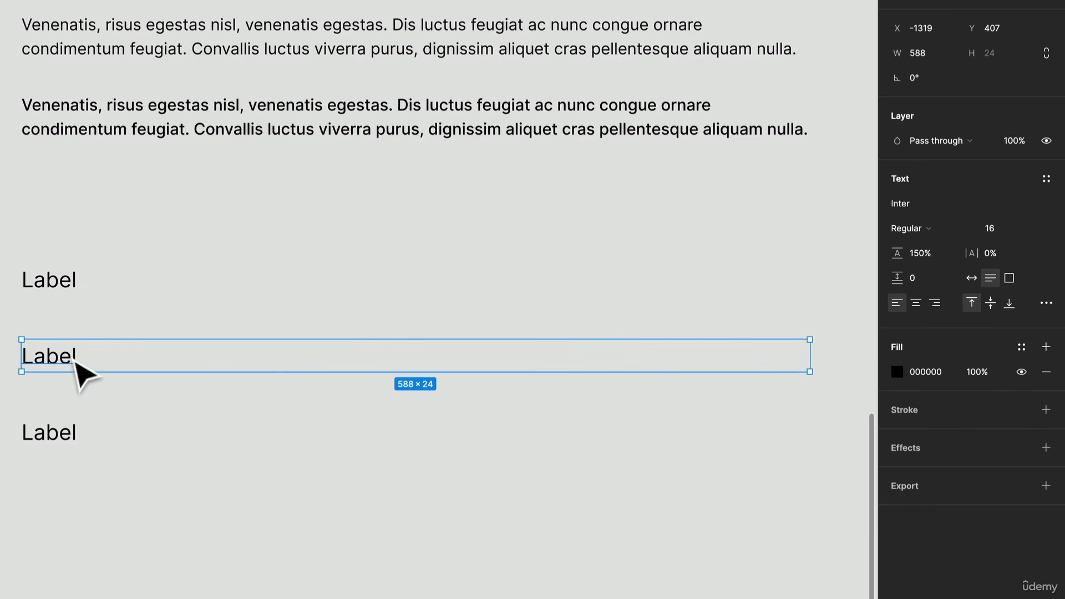
pyautogui.click(929, 228)
pyautogui.click(936, 244)
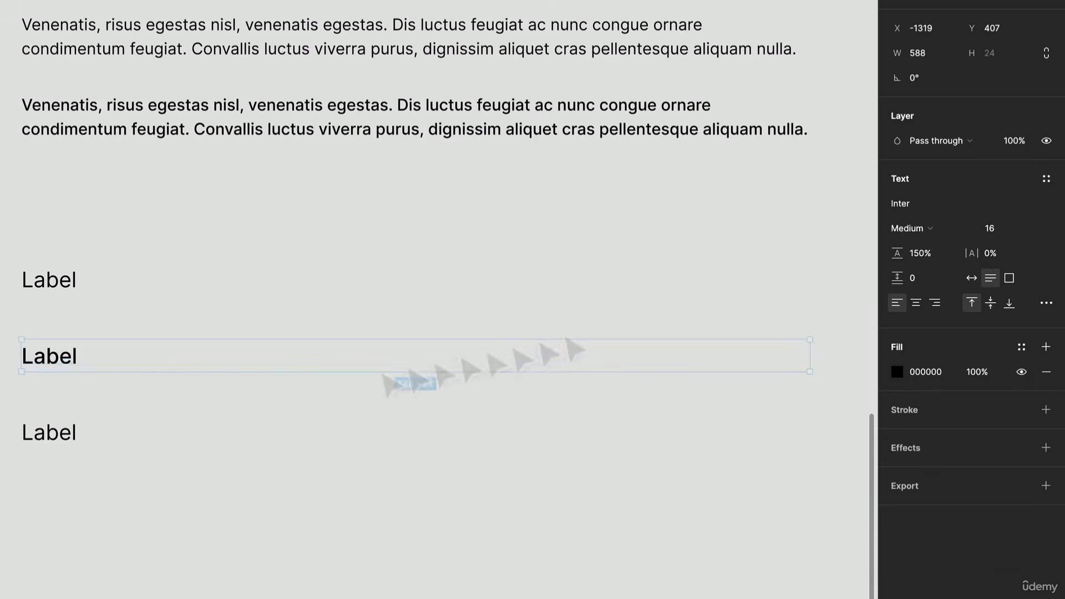
# Step: Set the second label's font weight to Semi Bold
pyautogui.click(67, 440)
pyautogui.click(76, 359)
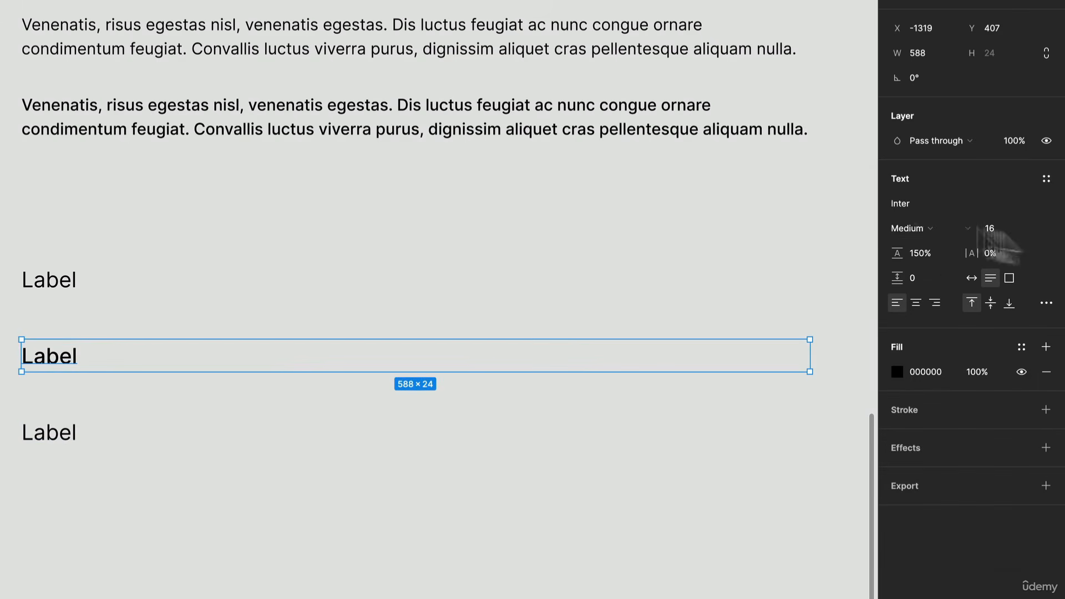
pyautogui.click(931, 227)
pyautogui.click(935, 243)
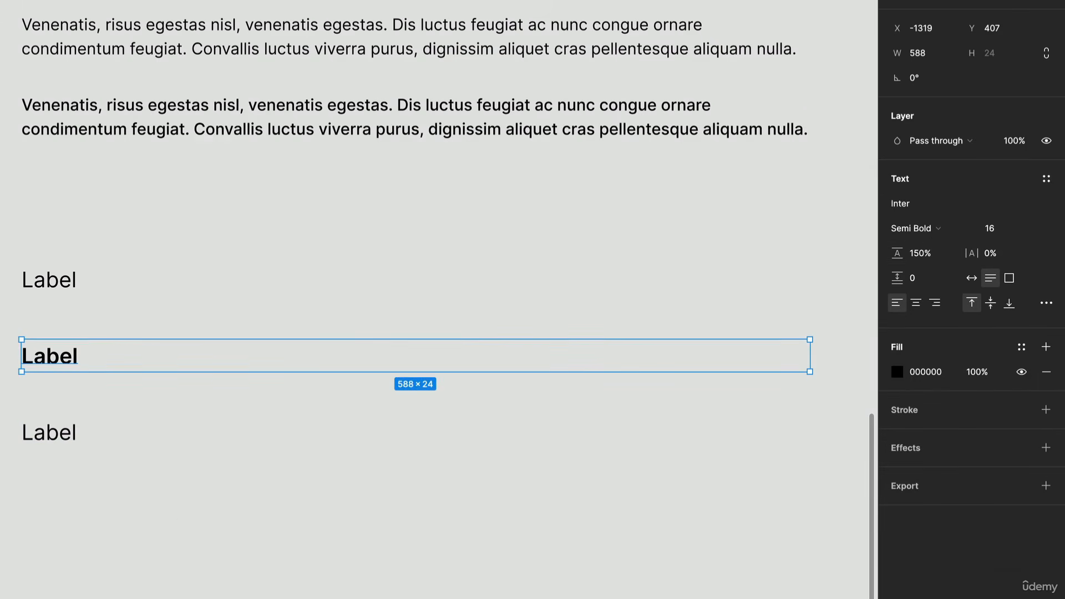
pyautogui.click(182, 513)
# Step: Set the third label's font size to 14
pyautogui.click(72, 441)
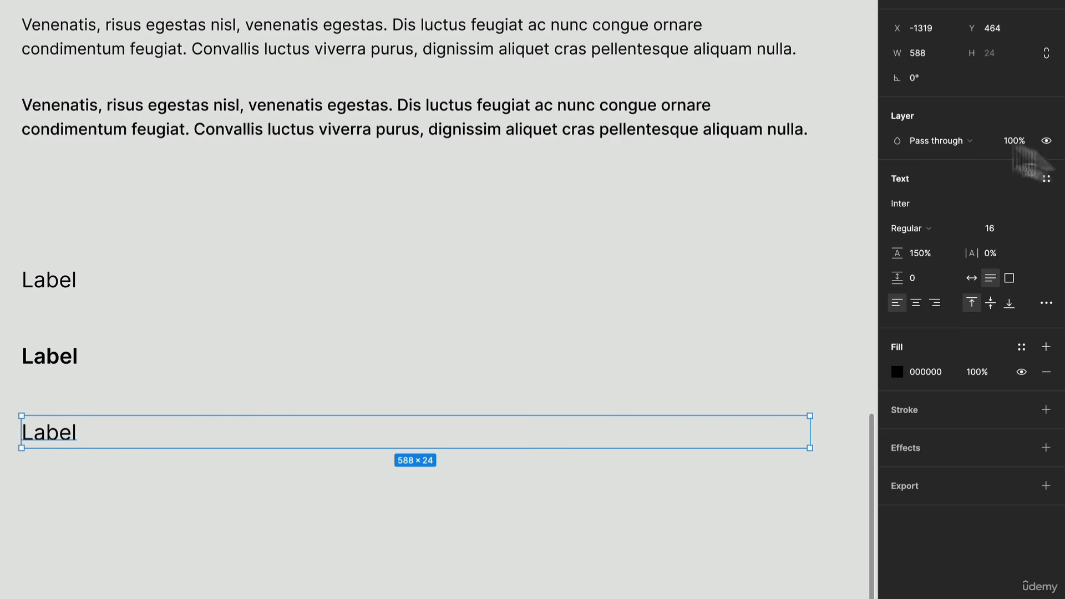
pyautogui.write('14')
pyautogui.press('Return')
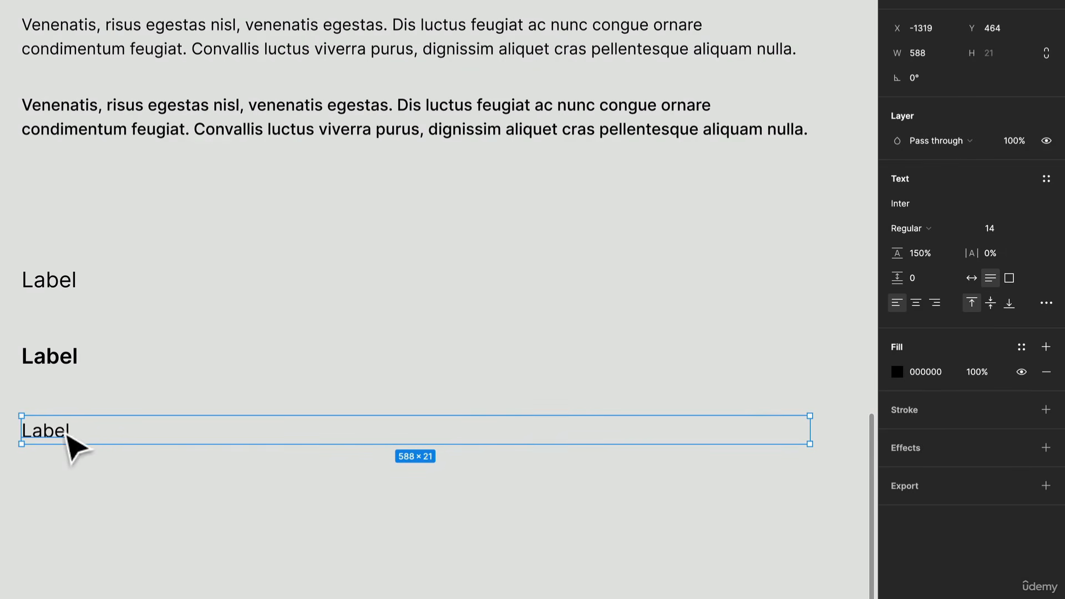
# Step: Duplicate the size-14 label directly below itself and set the copy's font weight to Semi Bold
pyautogui.moveTo(72, 442); pyautogui.dragTo(116, 484)
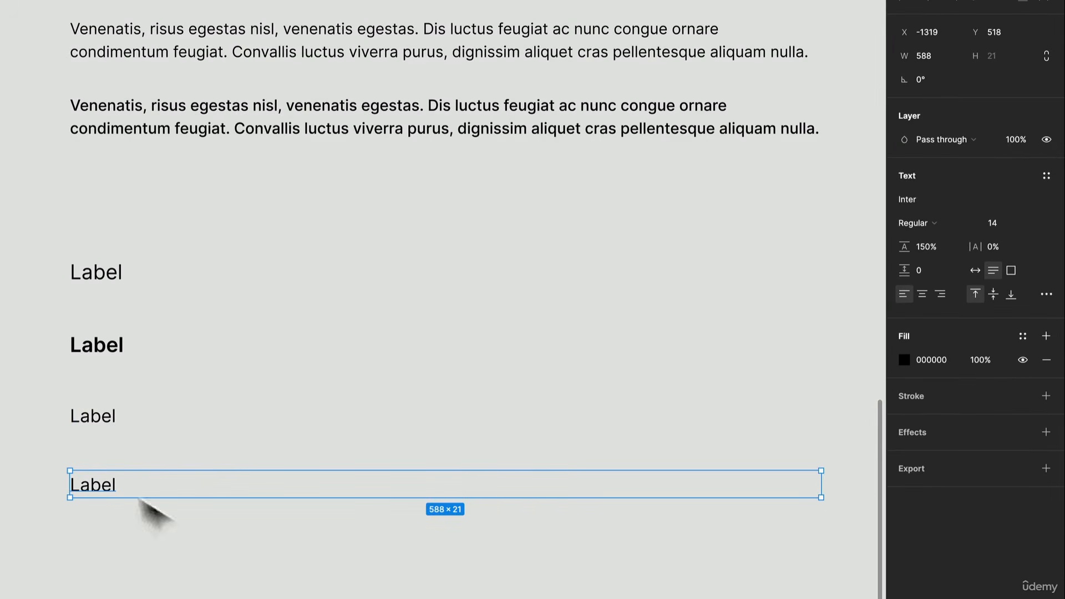
pyautogui.click(937, 219)
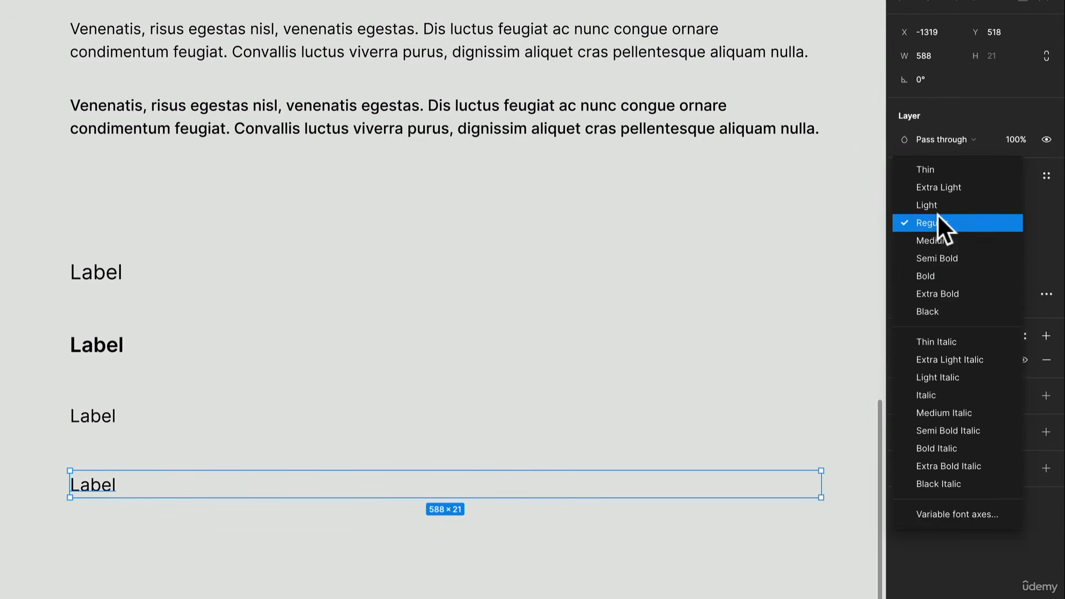
pyautogui.click(945, 255)
# Step: Duplicate the Regular and Semi Bold size-14 labels below the existing ones and set both copies to size 12
pyautogui.moveTo(111, 573); pyautogui.dragTo(264, 506)
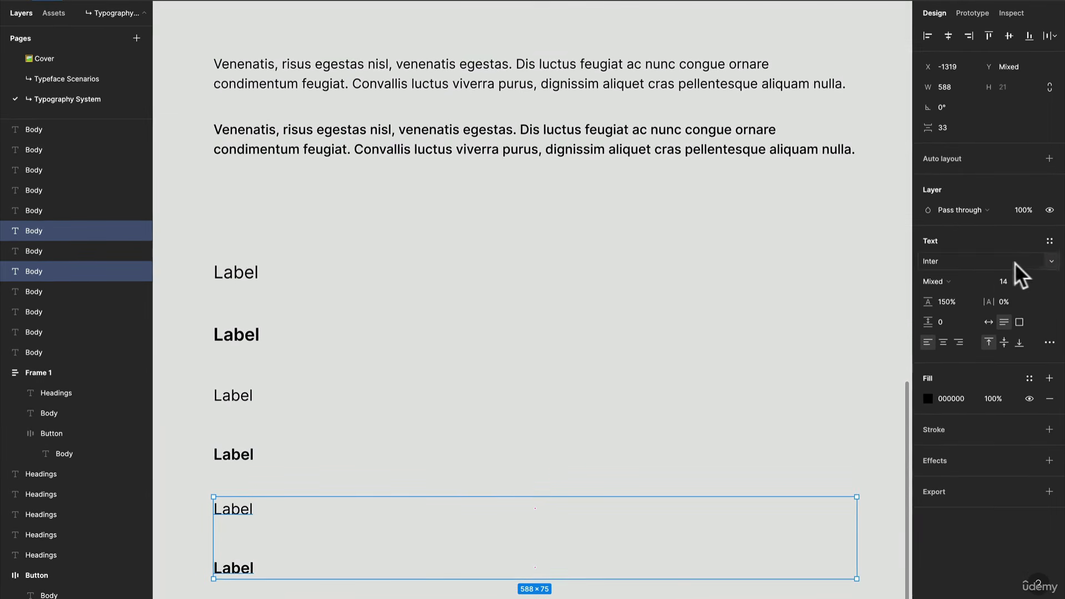
pyautogui.write('12')
pyautogui.press('Return')
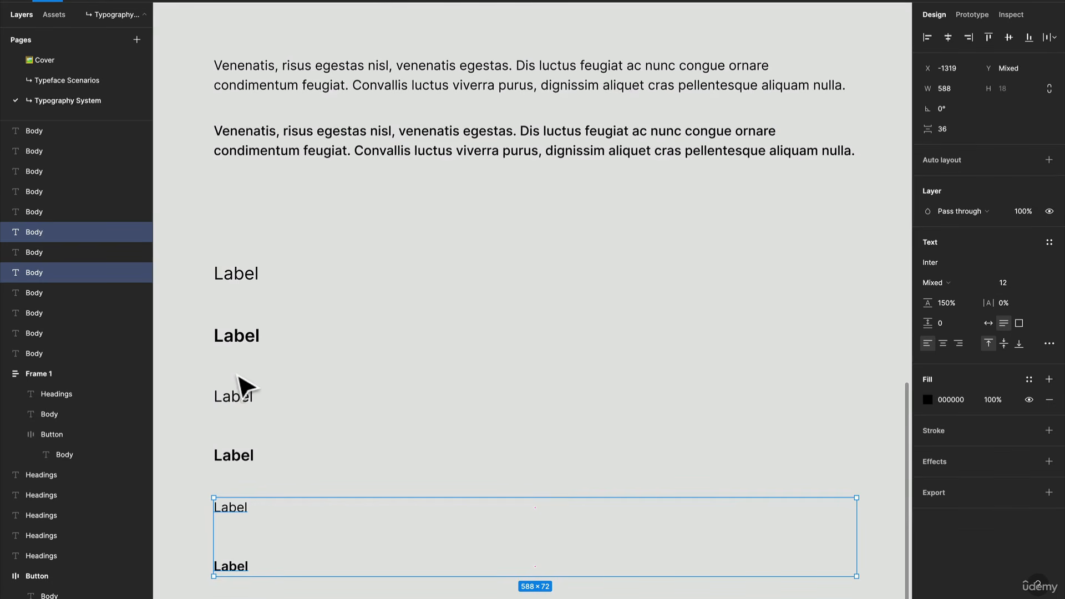
# Step: Set the line height of all six labels to 125%
pyautogui.scroll(-2, 239, 383)
pyautogui.moveTo(239, 255); pyautogui.dragTo(247, 492)
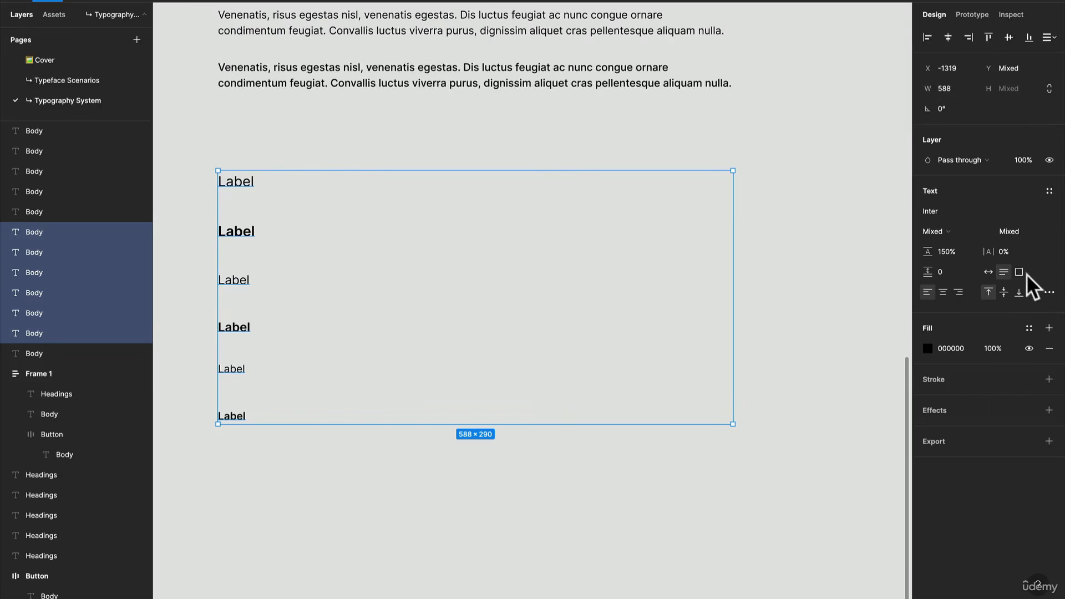
pyautogui.doubleClick(949, 252)
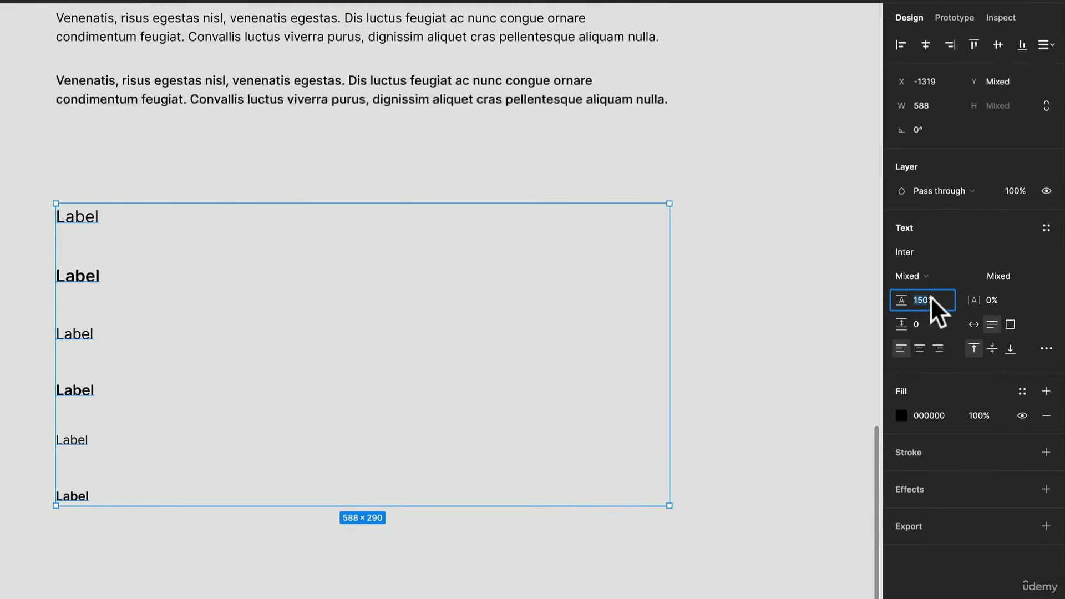
pyautogui.write('125')
pyautogui.press('Return')
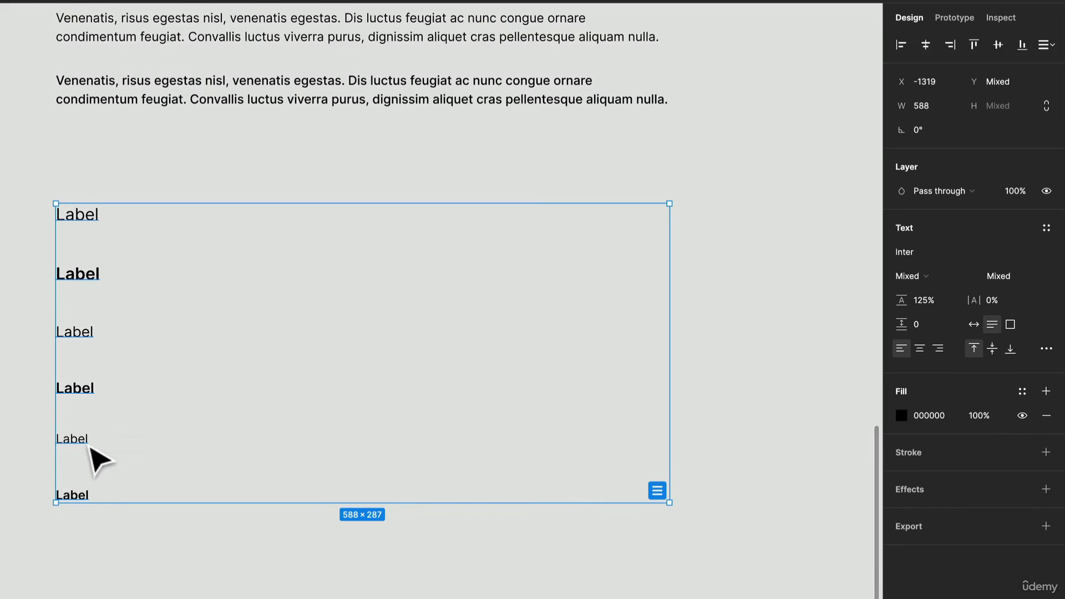
# Step: Examine the size-12 and size-14 Regular labels, then review the whole type scale of headings, body paragraphs and labels
pyautogui.click(88, 444)
pyautogui.scroll(3, 88, 452)
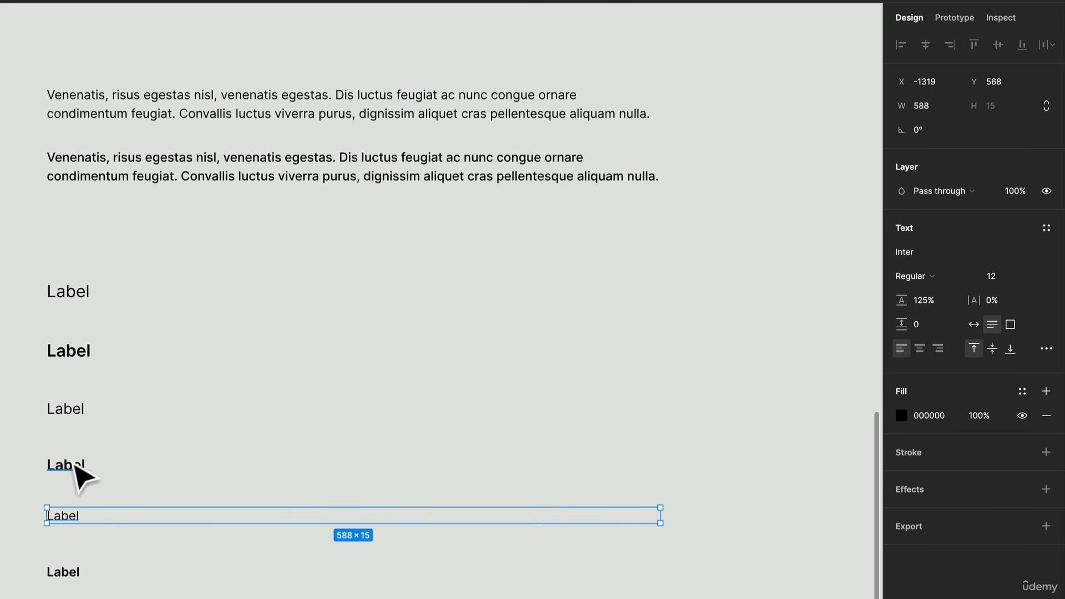
pyautogui.click(77, 408)
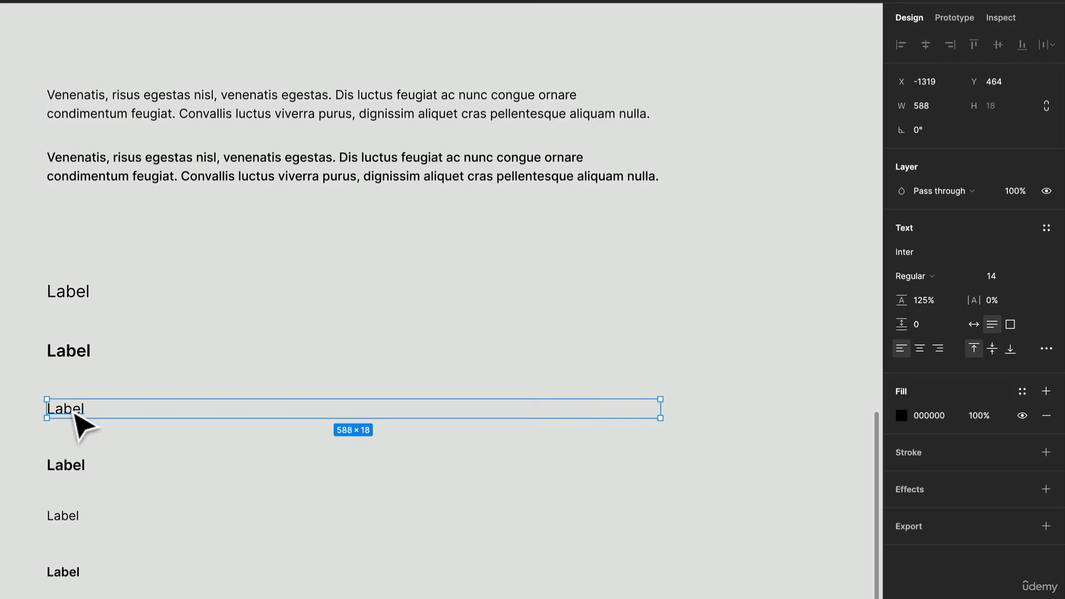
pyautogui.scroll(-5, 83, 427)
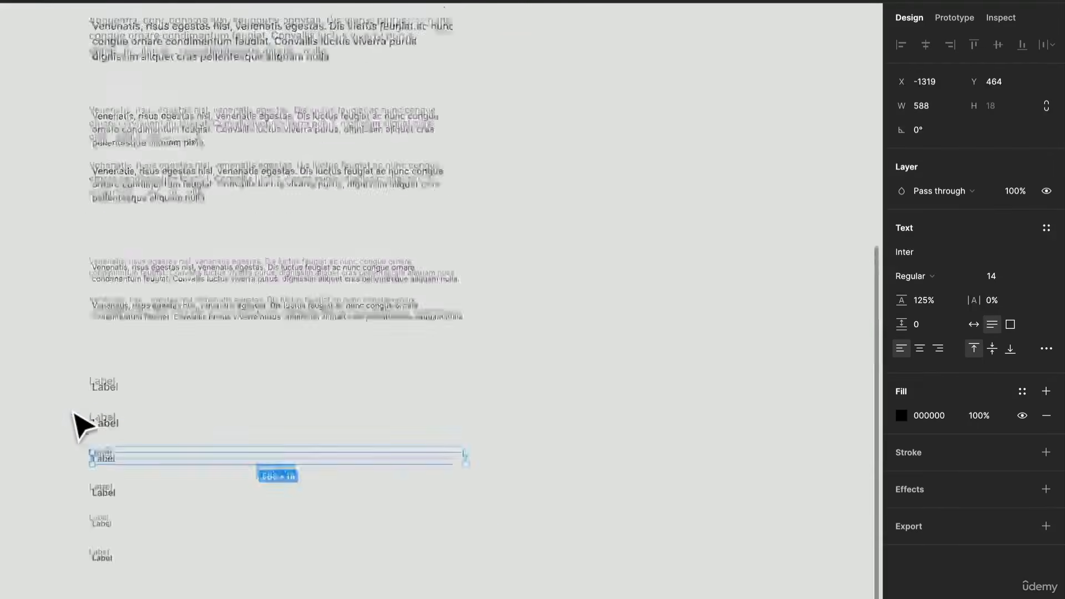
pyautogui.scroll(3, 83, 427)
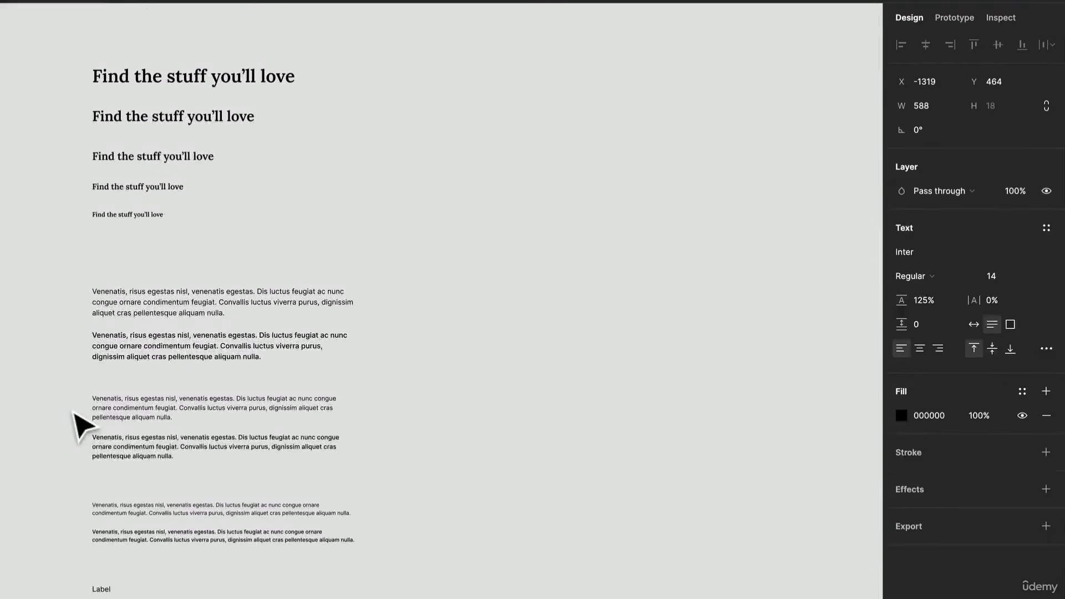
pyautogui.click(74, 412)
pyautogui.scroll(-3, 74, 412)
pyautogui.scroll(2, 74, 412)
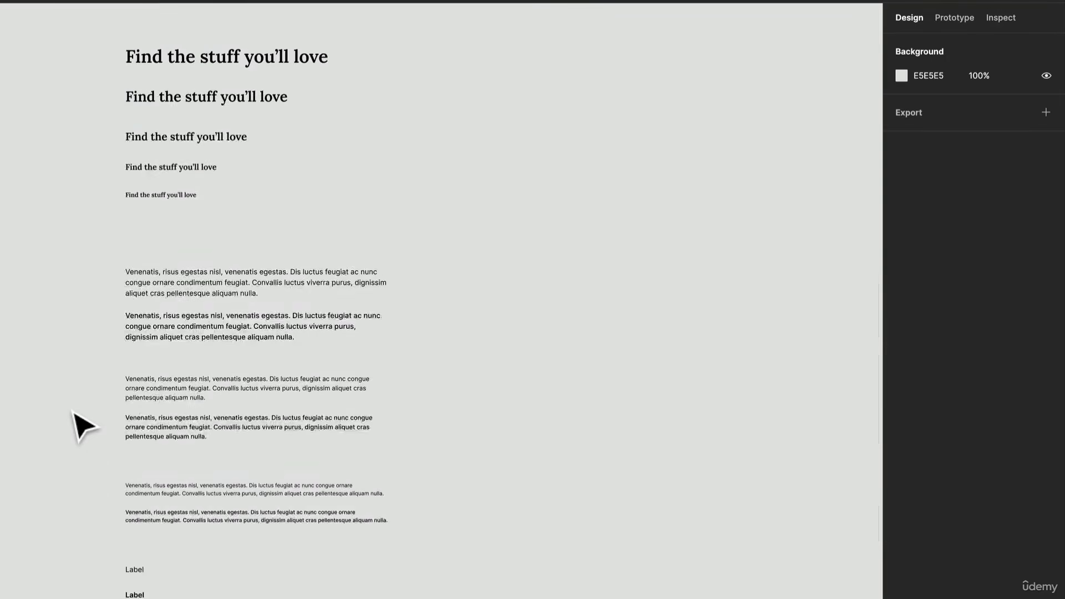
pyautogui.scroll(-1, 73, 412)
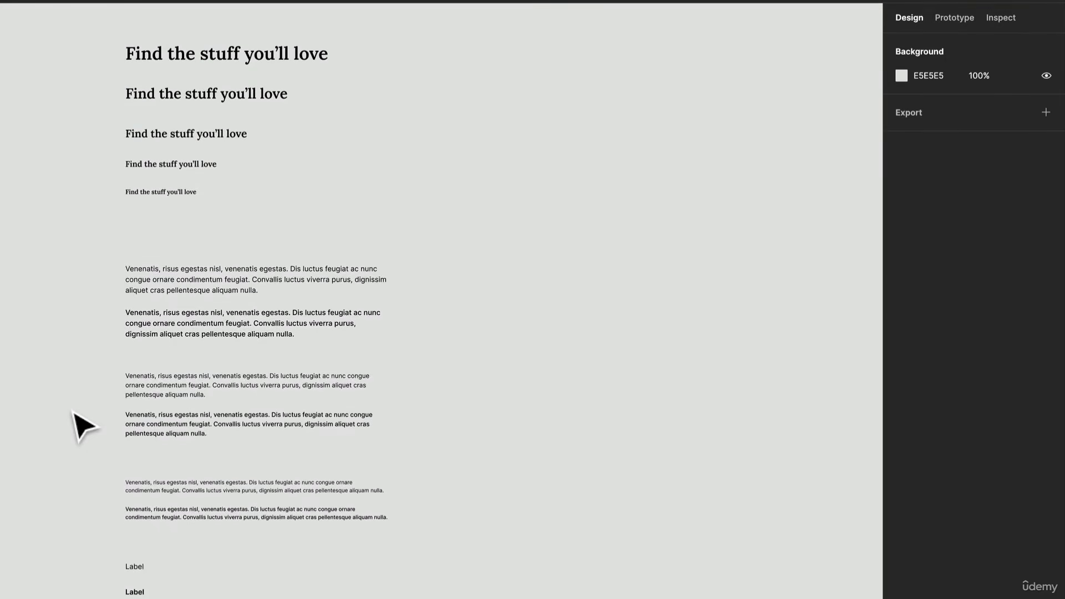
pyautogui.scroll(2, 74, 412)
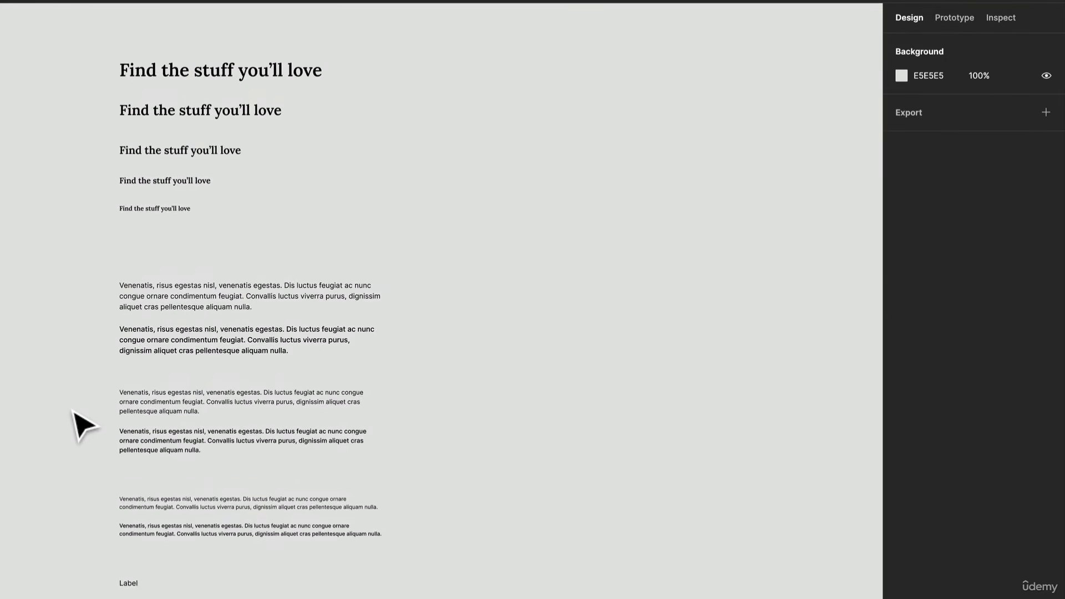